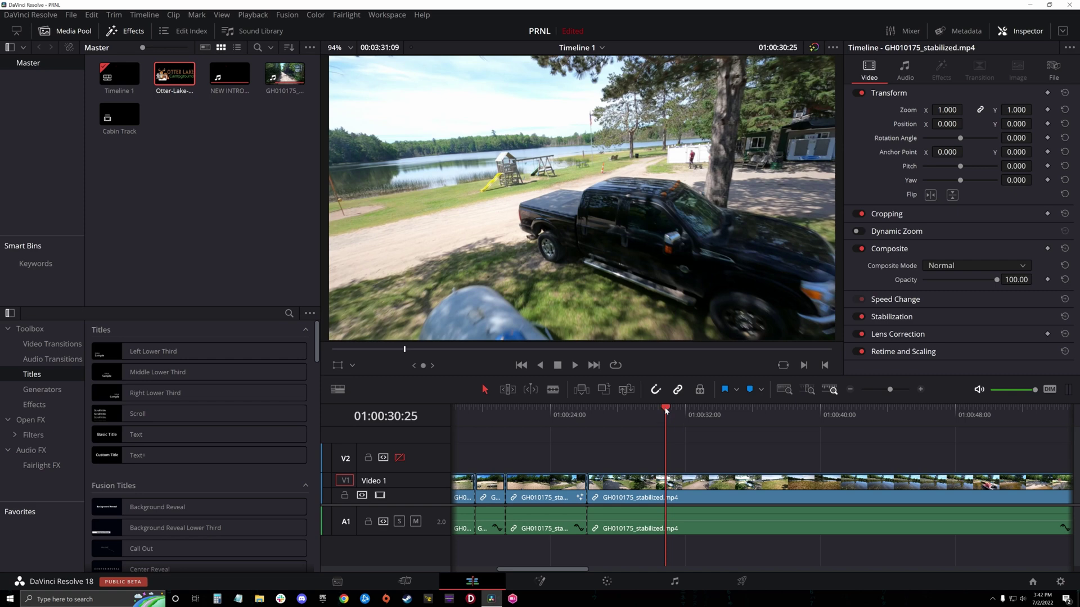
Blade-cut the stabilized clip at 01:00:30:24
left_click(666, 410)
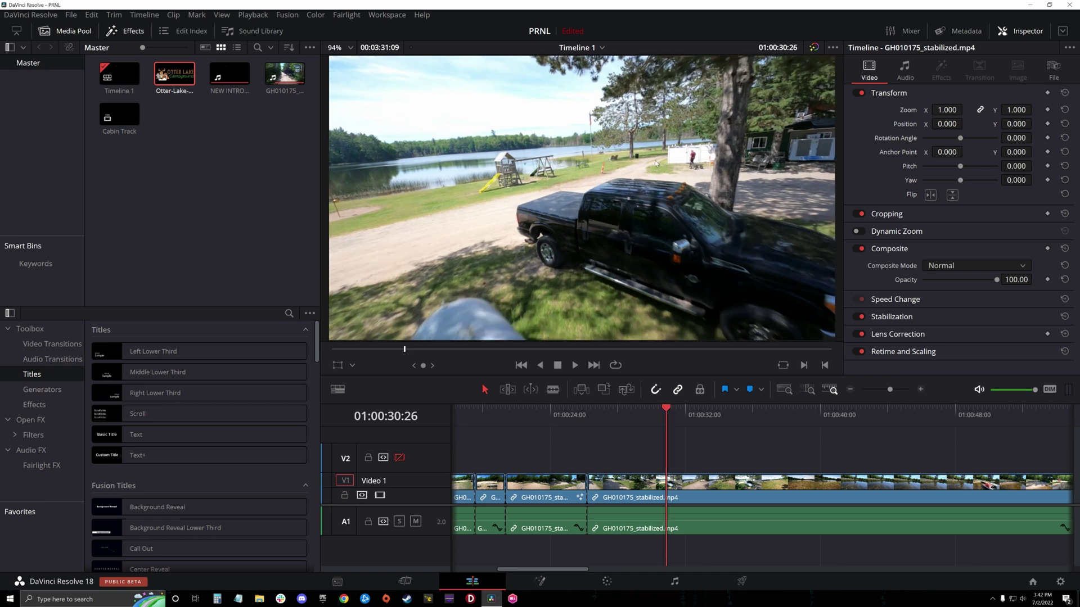
left_click(665, 408)
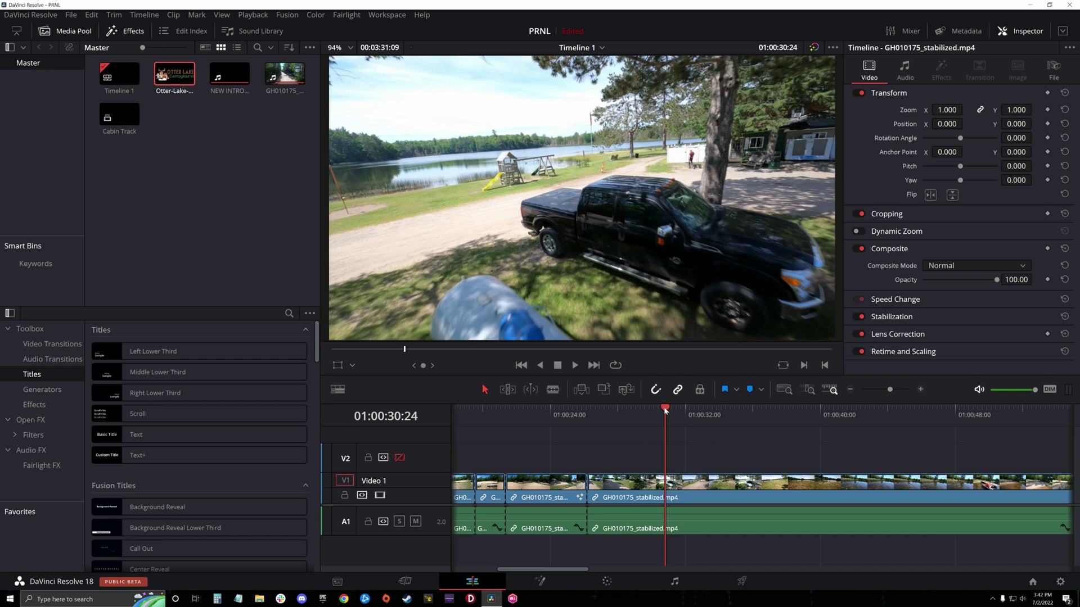
key("b")
left_click(668, 482)
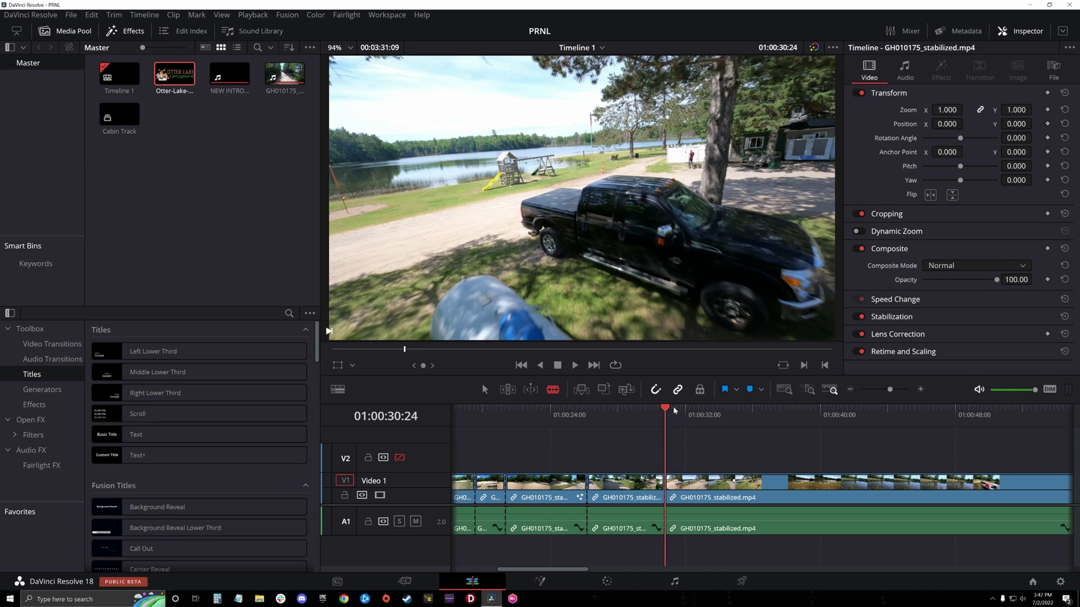
Make a second cut at 01:00:34:28 and save the project
left_click_drag(674, 410, 735, 411)
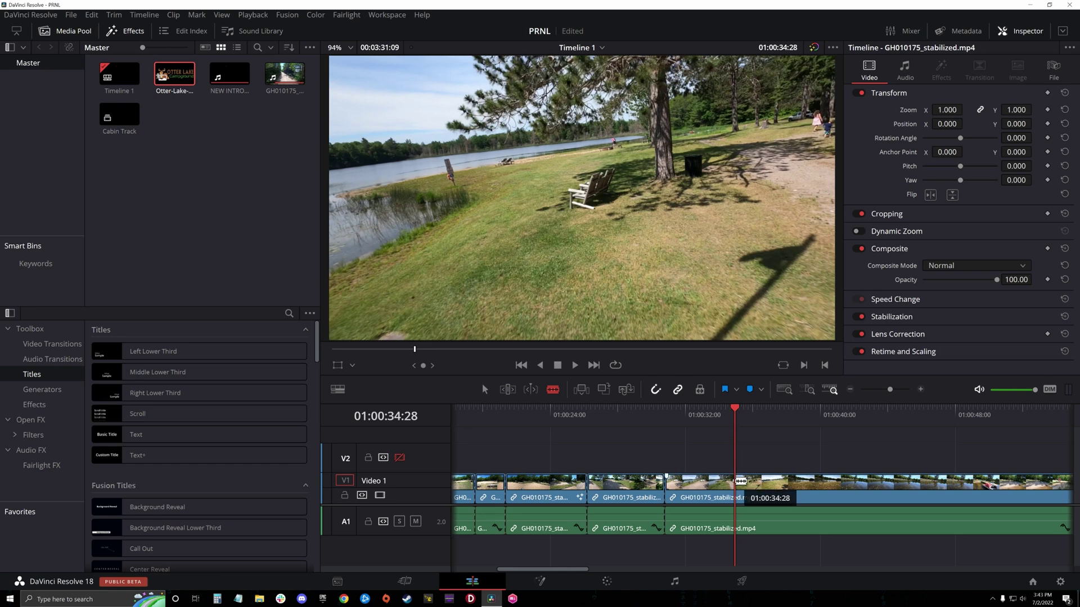
key("ctrl+b")
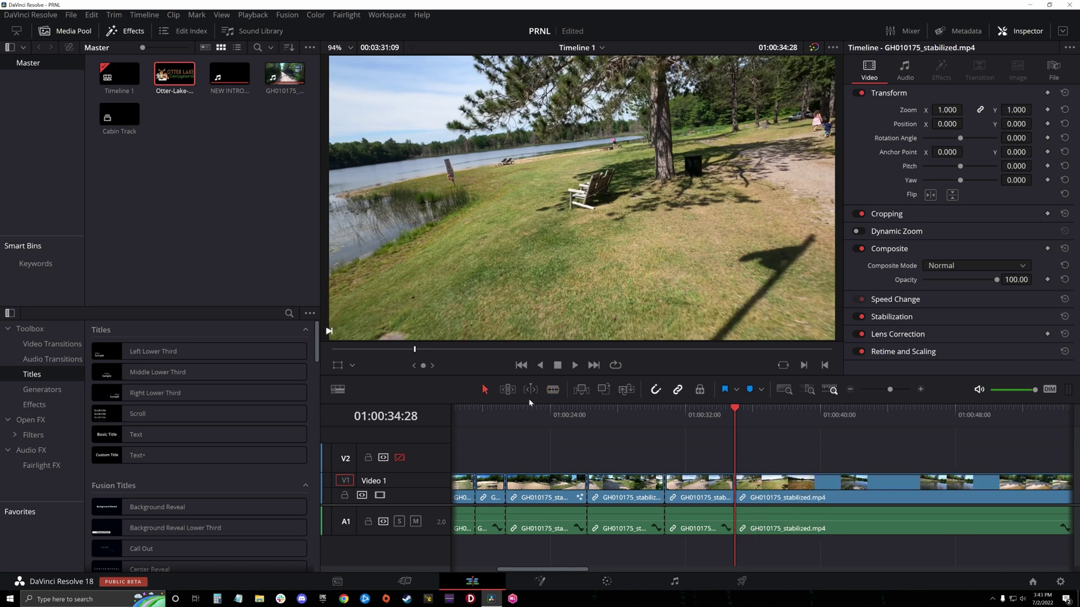
key("ctrl+s")
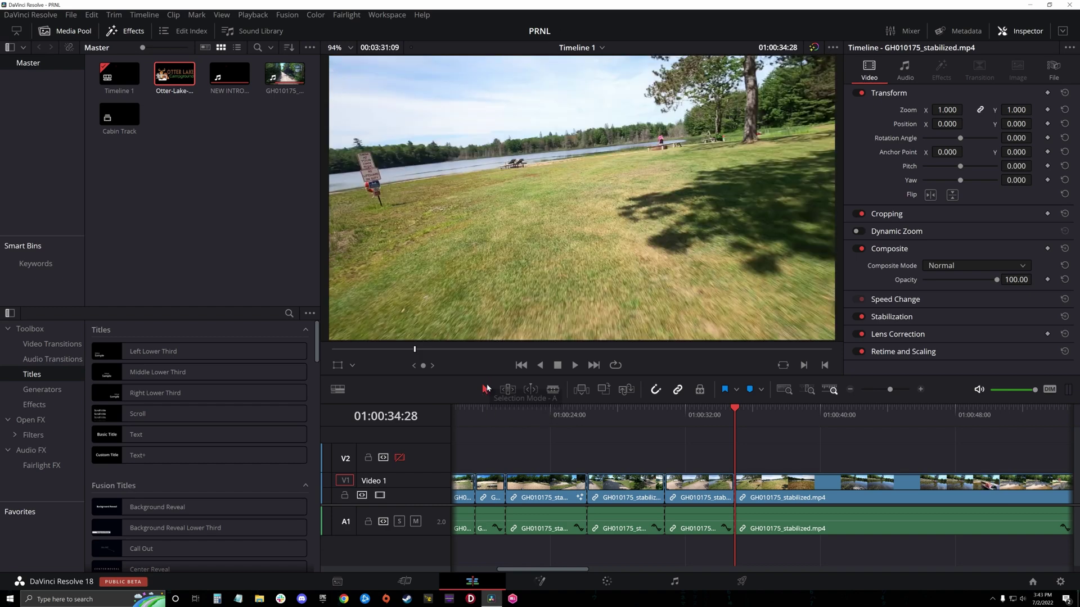
Select the short clip between the two cuts and open it in Fusion
left_click(692, 491)
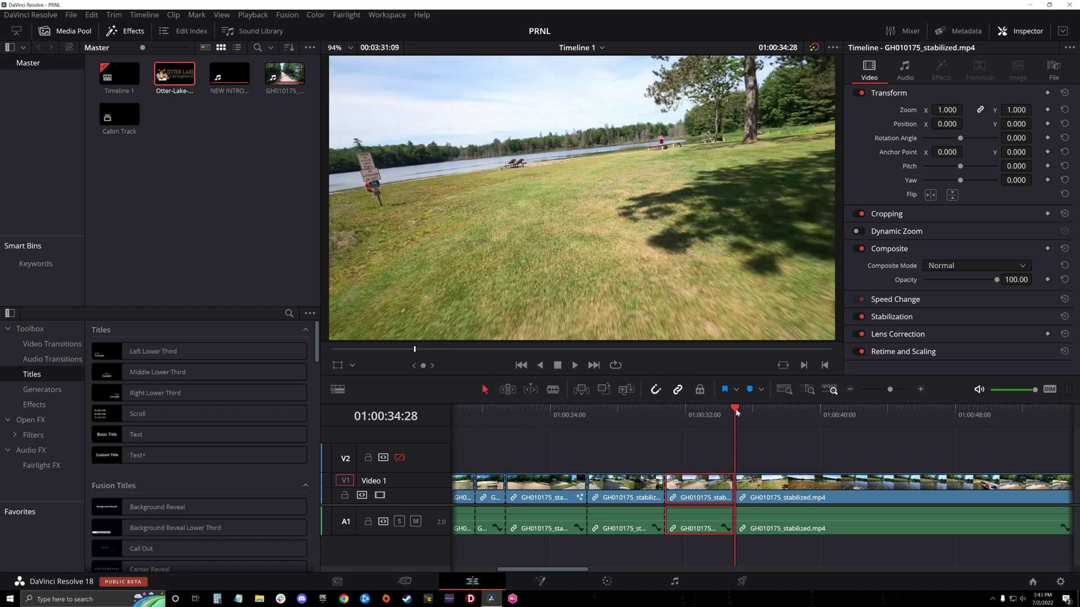
left_click_drag(736, 413, 697, 411)
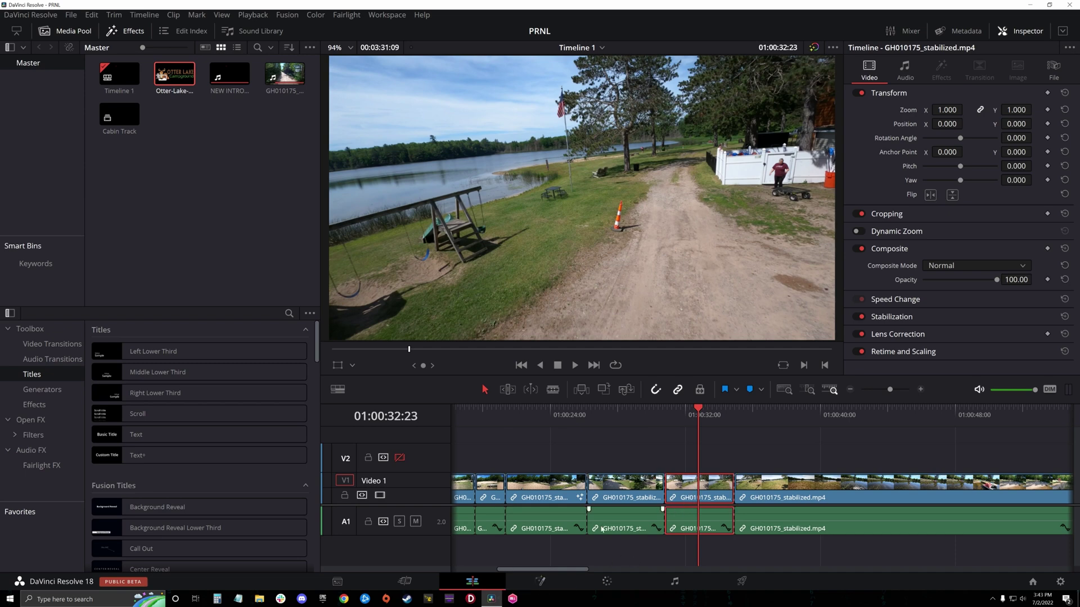
left_click(540, 583)
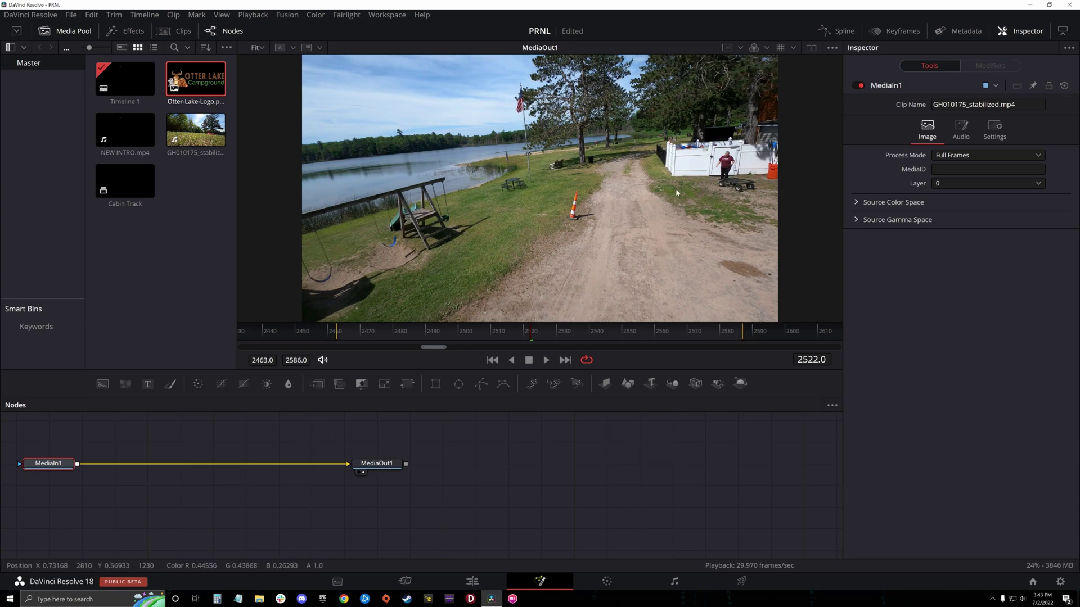
Rewind to the clip start, search 'Planar Tracker' in Select Tool, and add it after MediaIn1
left_click_drag(532, 331, 348, 331)
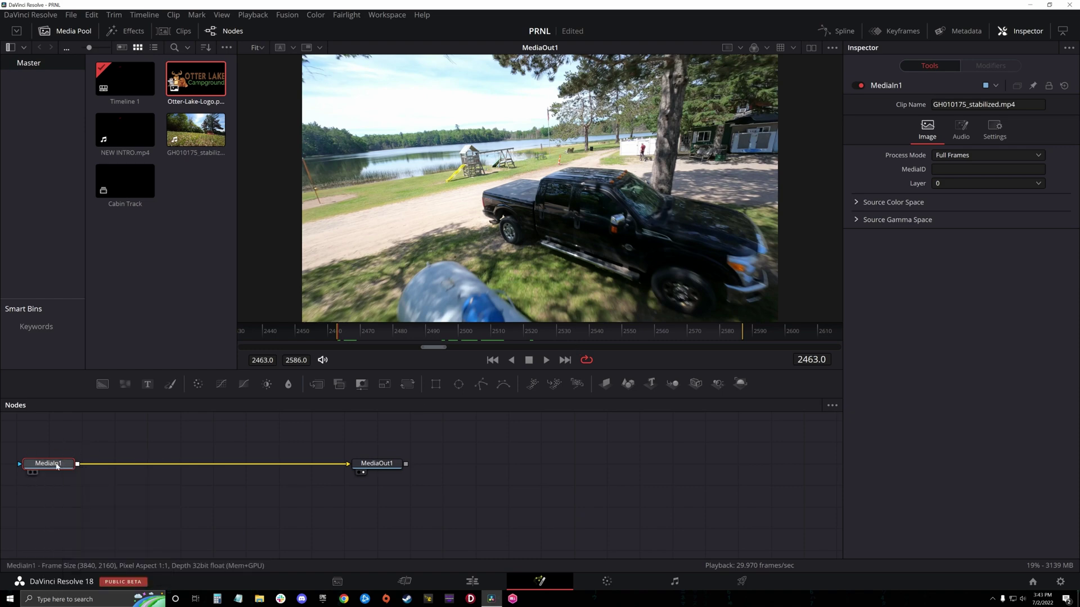
key("shift+space")
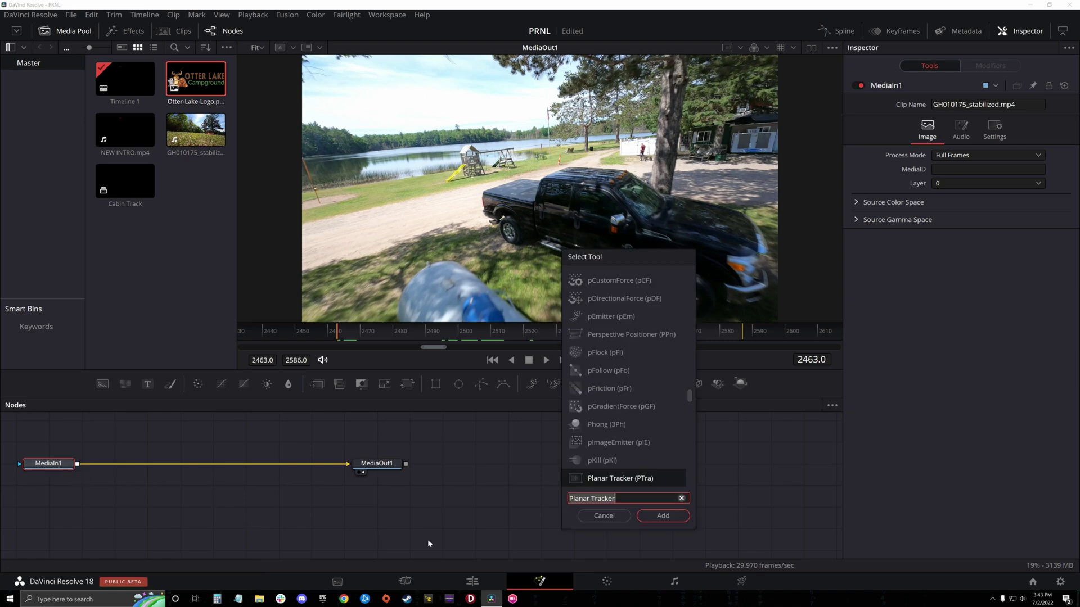
left_click_drag(585, 257, 530, 252)
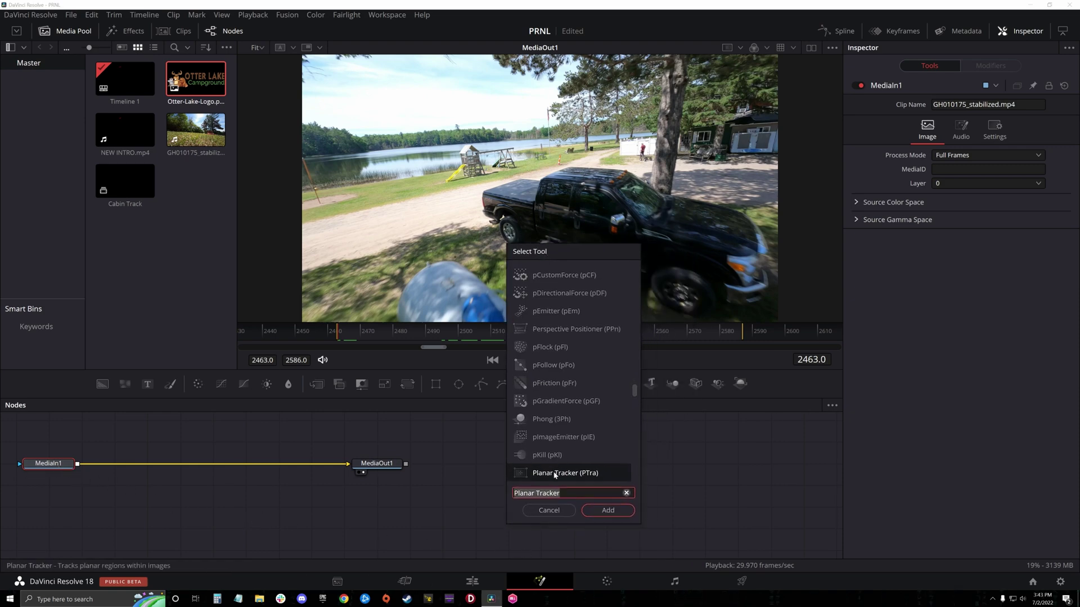
type("Planar Trakc")
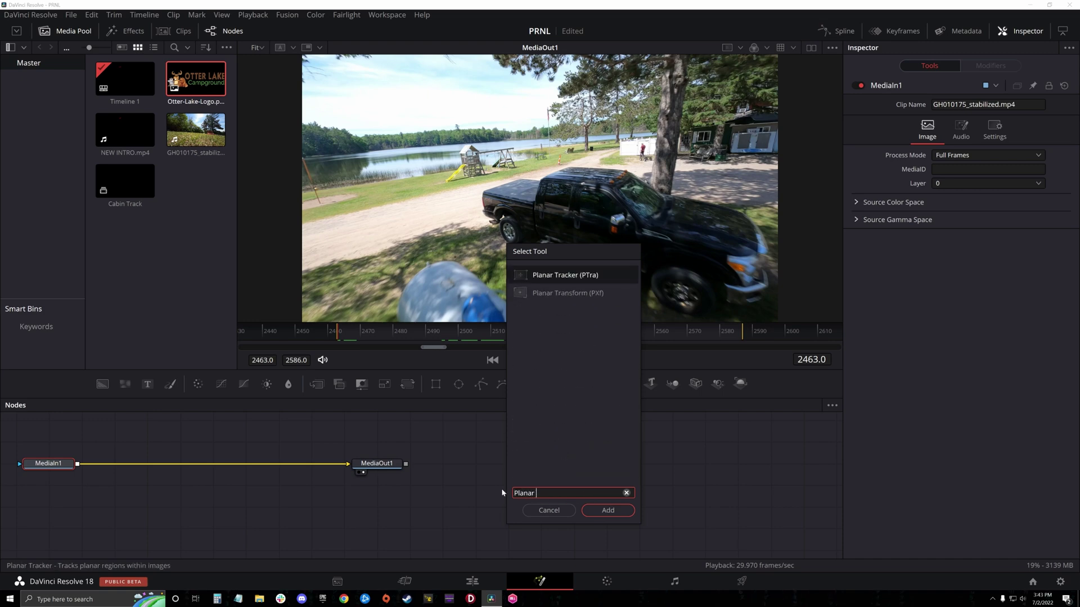
key("BackSpace")
key("BackSpace")
type("cker")
left_click(599, 510)
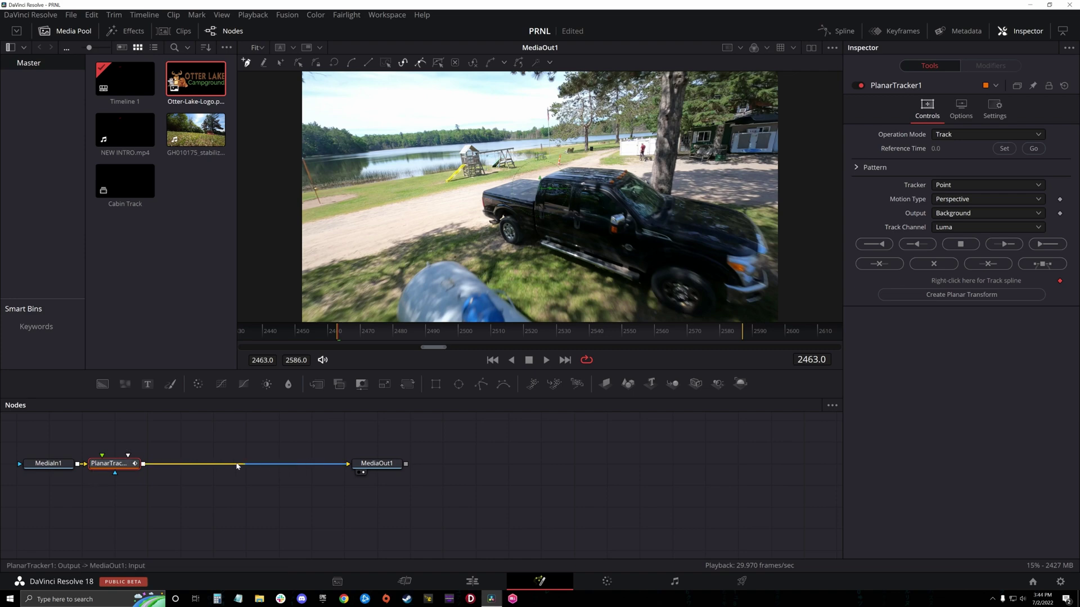
Reposition the PlanarTracker node, keep Operation Mode on Track, and set Tracker to Hybrid Point/Area
left_click_drag(117, 465, 164, 465)
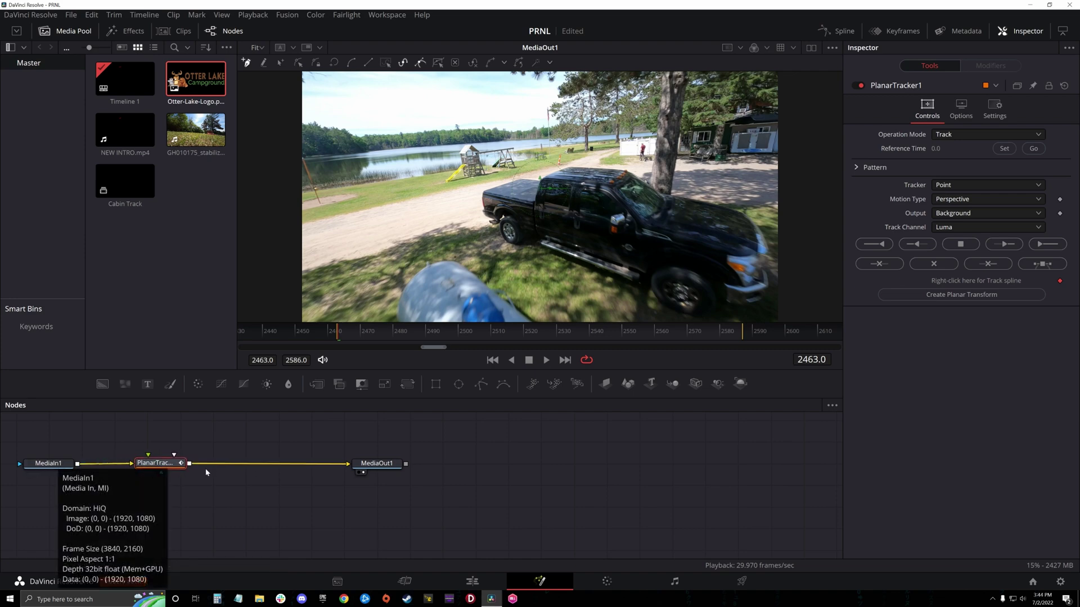
left_click_drag(155, 465, 155, 466)
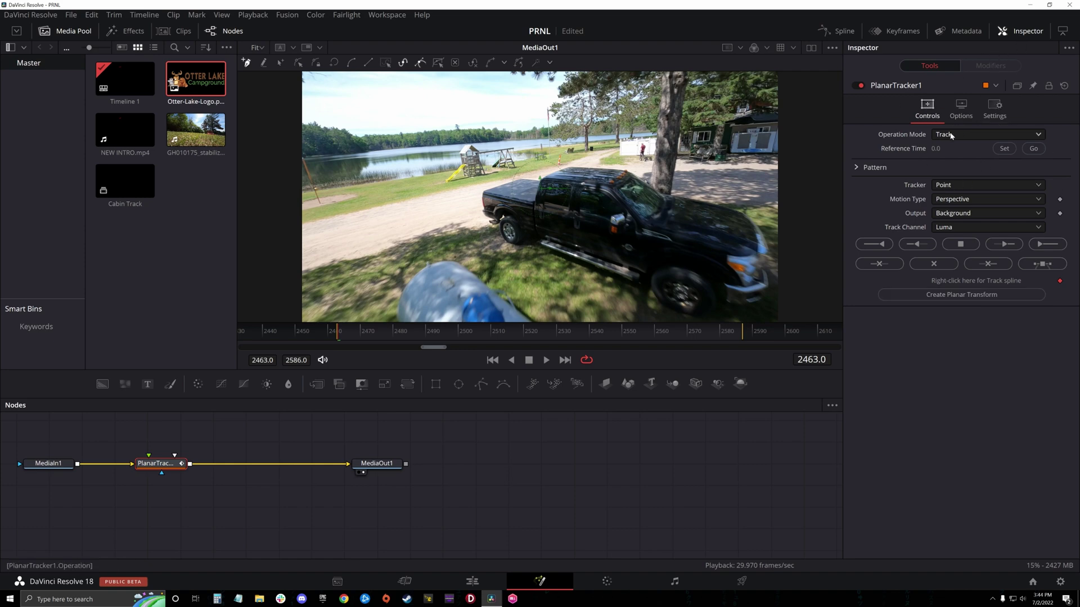
left_click(970, 136)
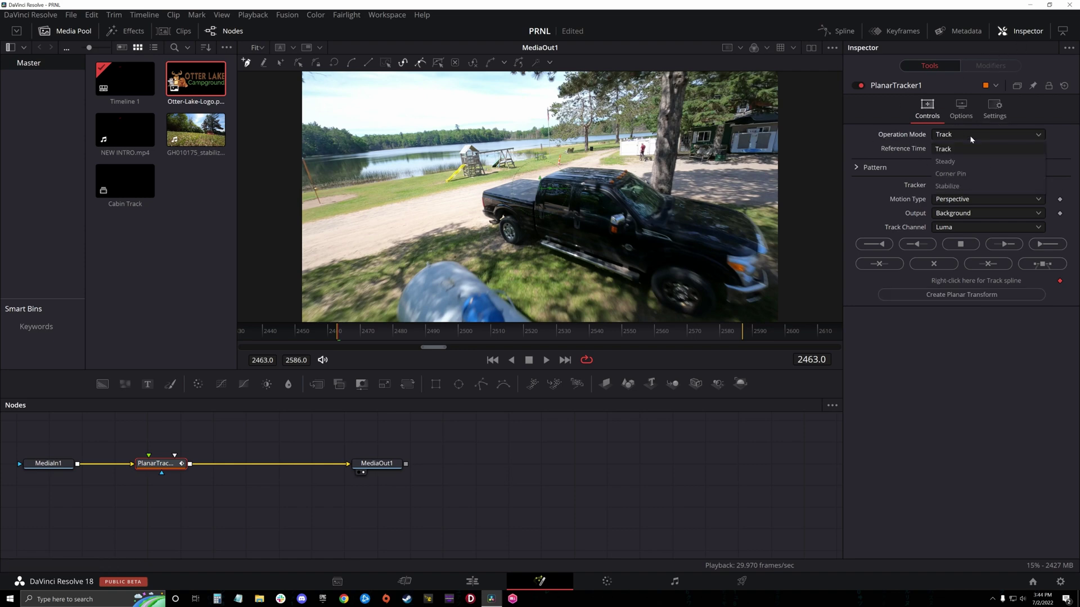
left_click(956, 147)
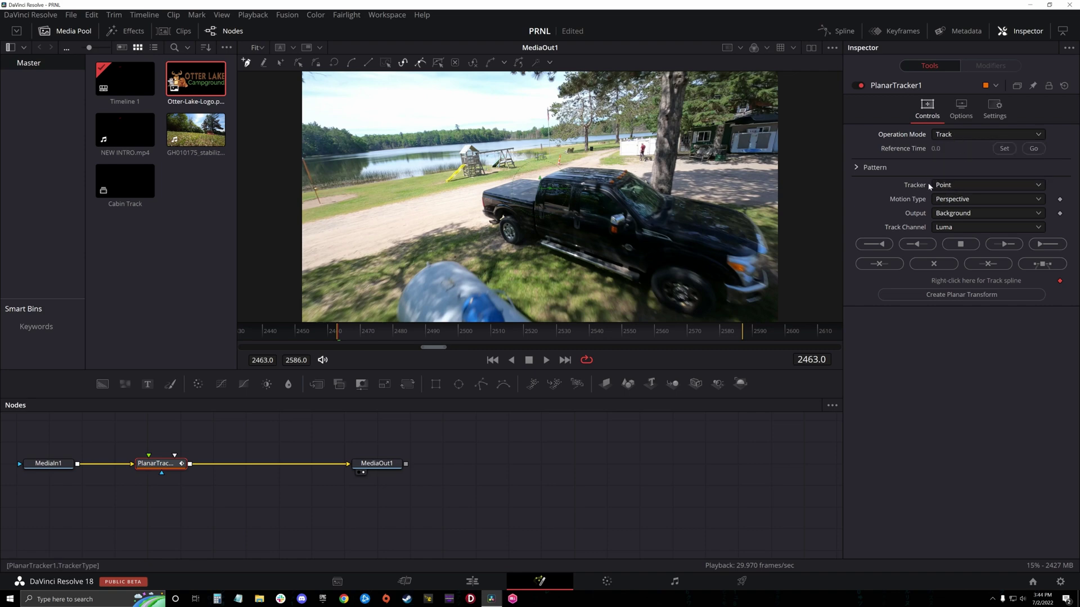
left_click(953, 185)
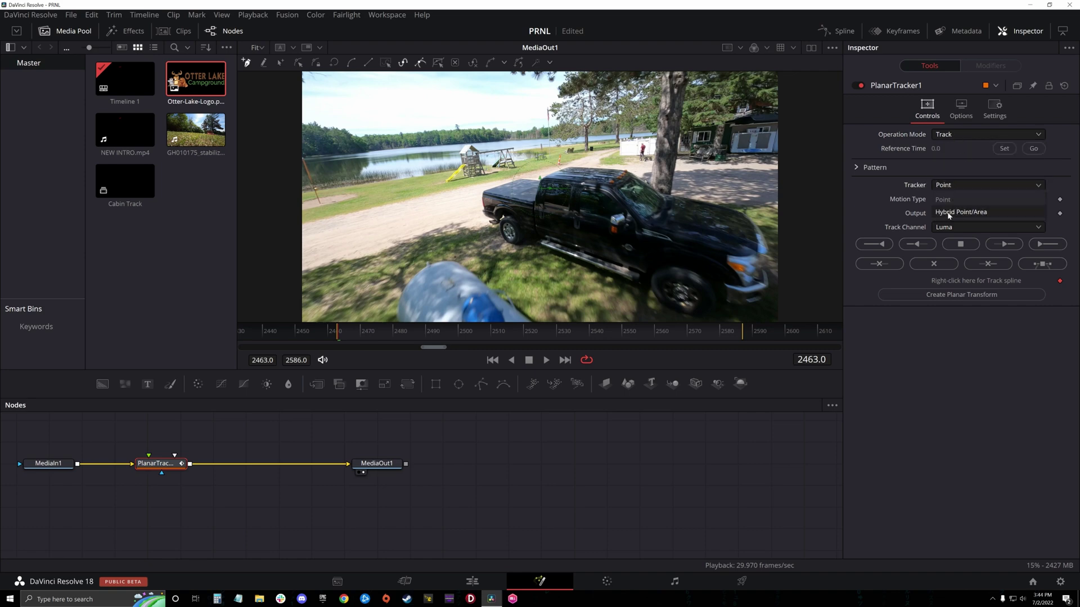
left_click(949, 213)
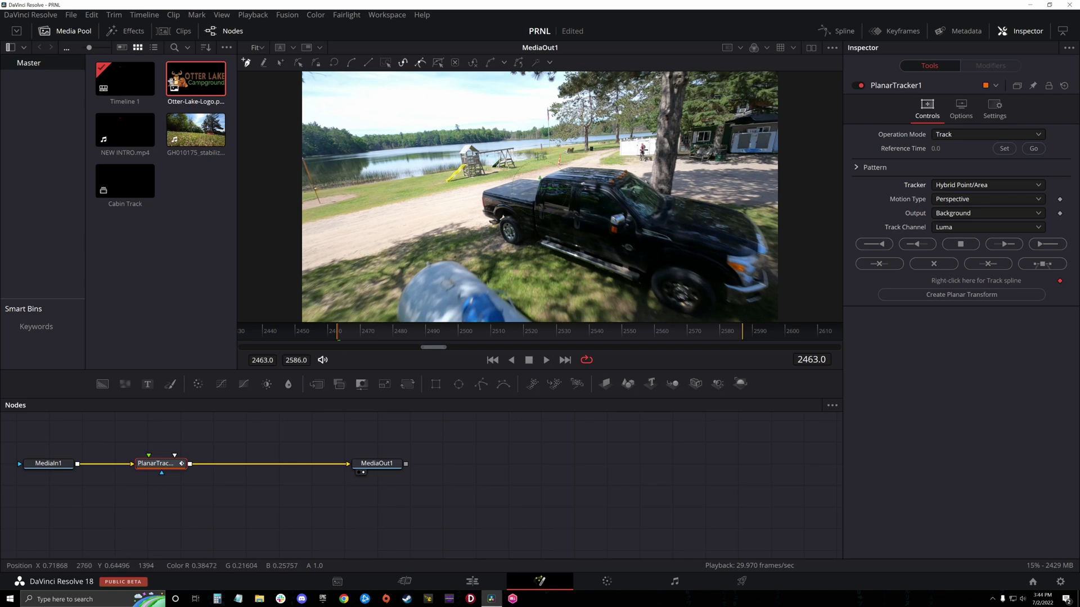
Zoom toward the dirt road and place the first five outline points along its edge
scroll(593, 156, "up", 5)
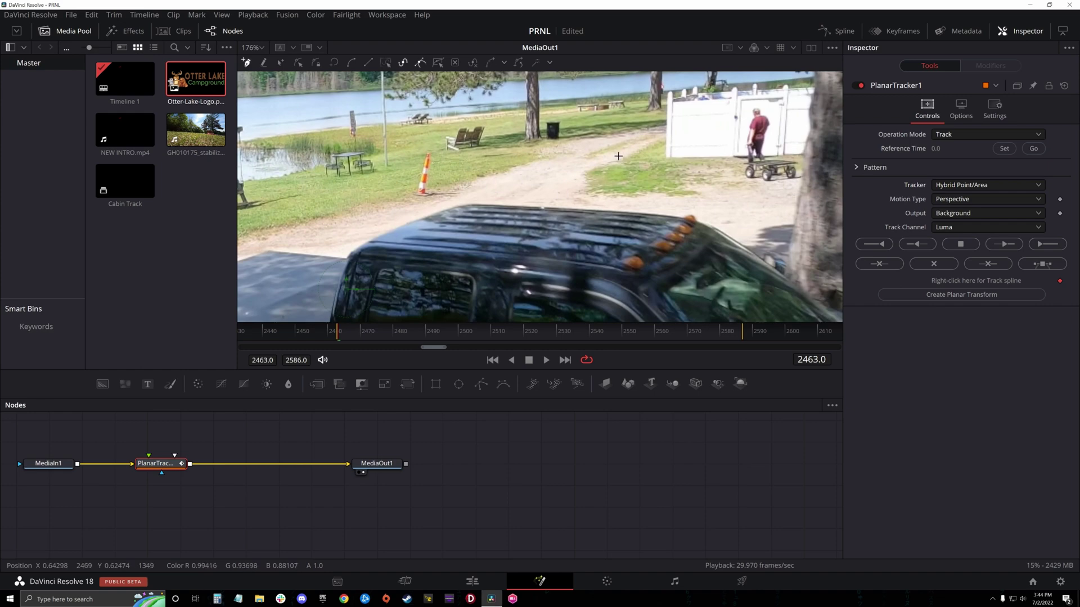
left_click_drag(600, 151, 564, 197)
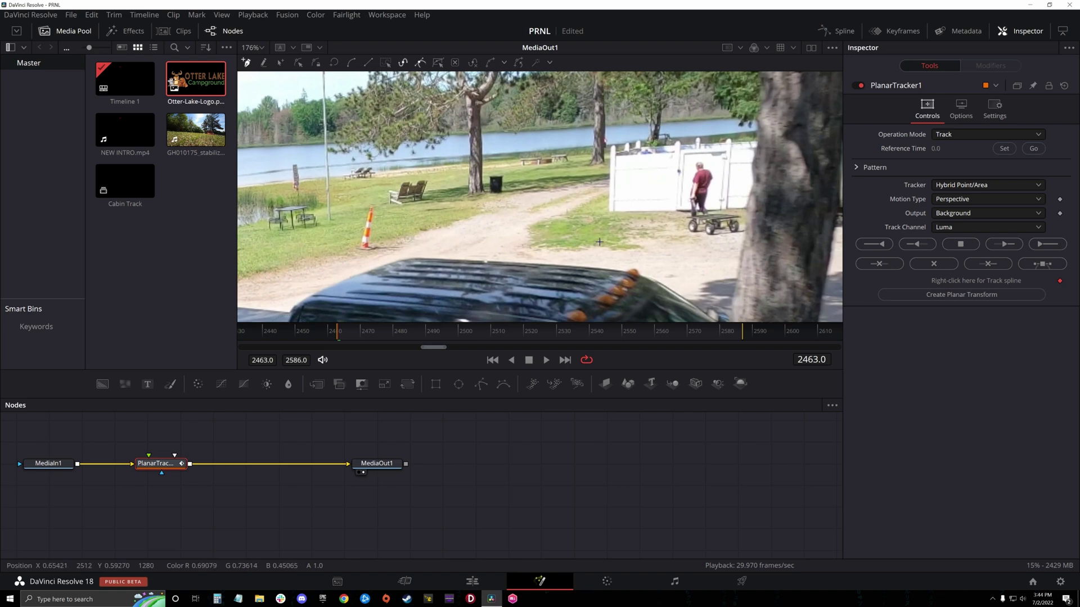
left_click(605, 193)
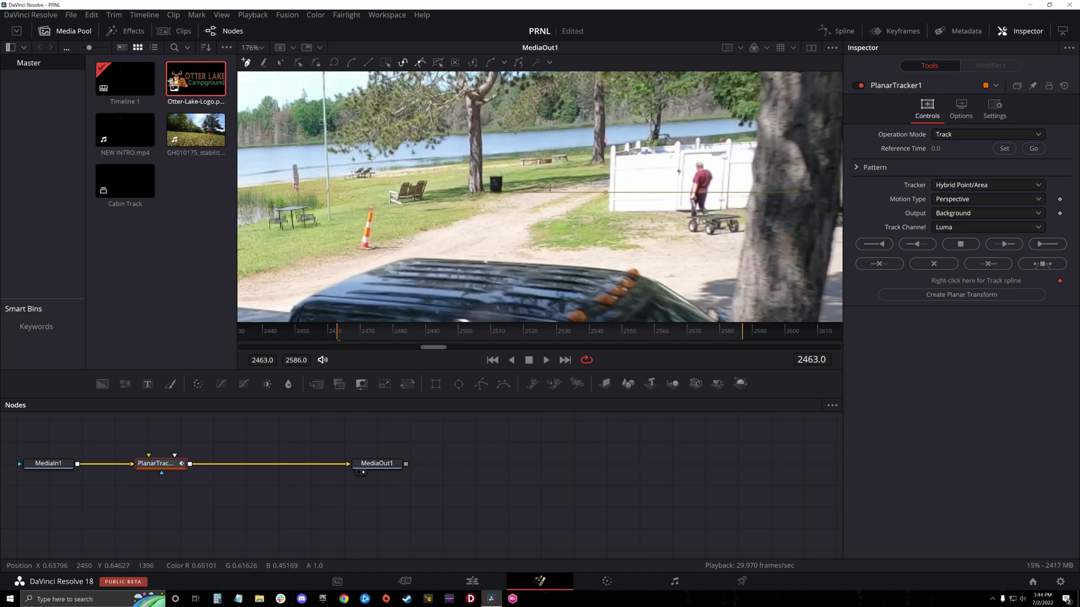
left_click(548, 190)
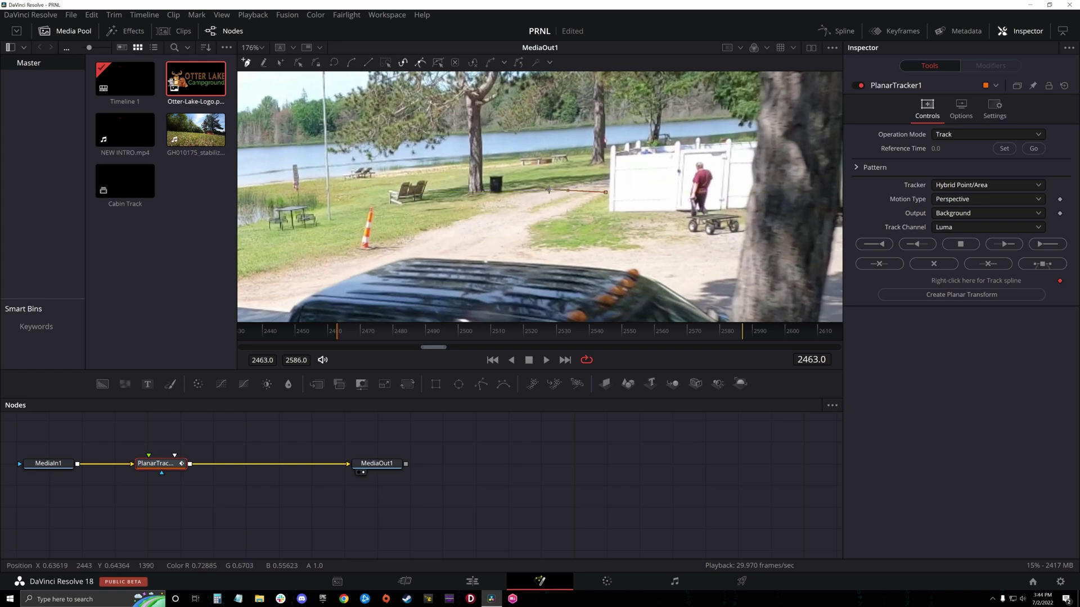
left_click(498, 208)
left_click(446, 225)
left_click(393, 237)
Add the remaining corners on the road's right edge and close the polygon
left_click(527, 248)
left_click(529, 228)
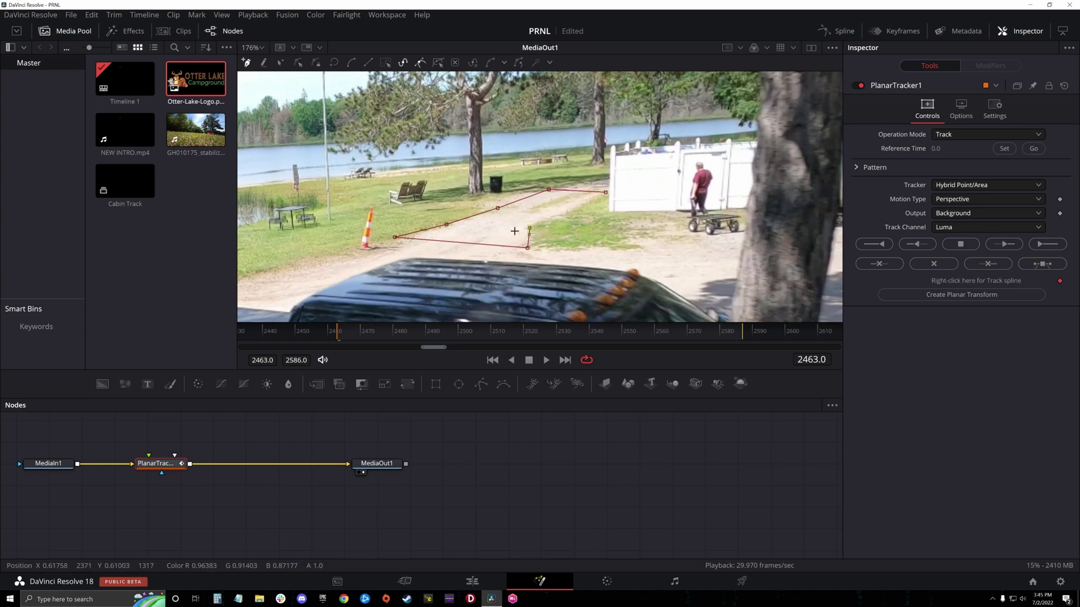
left_click(551, 218)
left_click(563, 215)
left_click(604, 192)
right_click(163, 465)
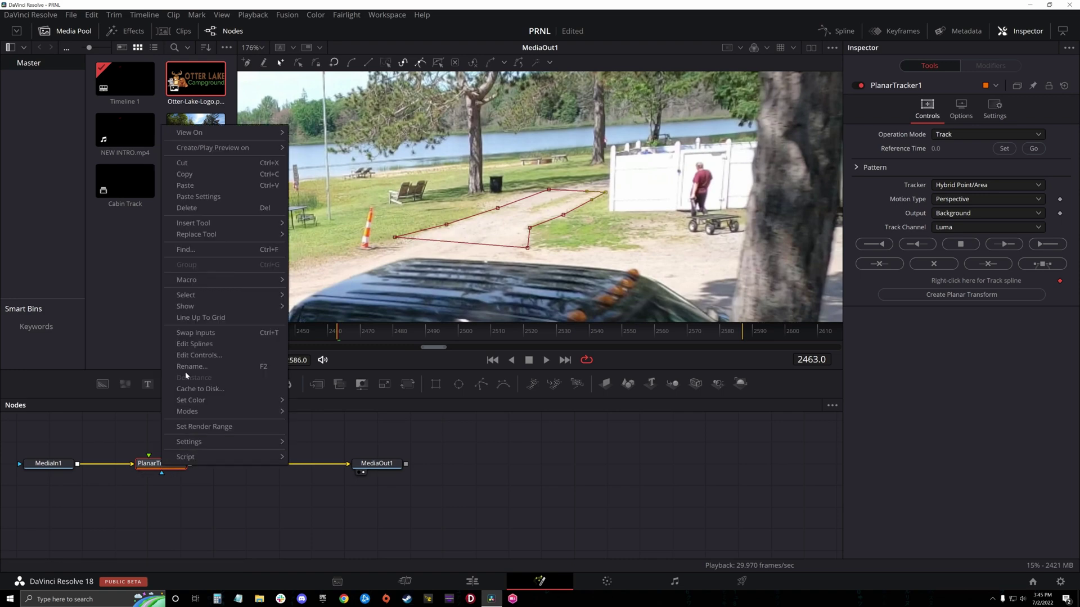
Delete the old planar tracker and add a fresh one after MediaIn1, set to Hybrid Point/Area
left_click(187, 207)
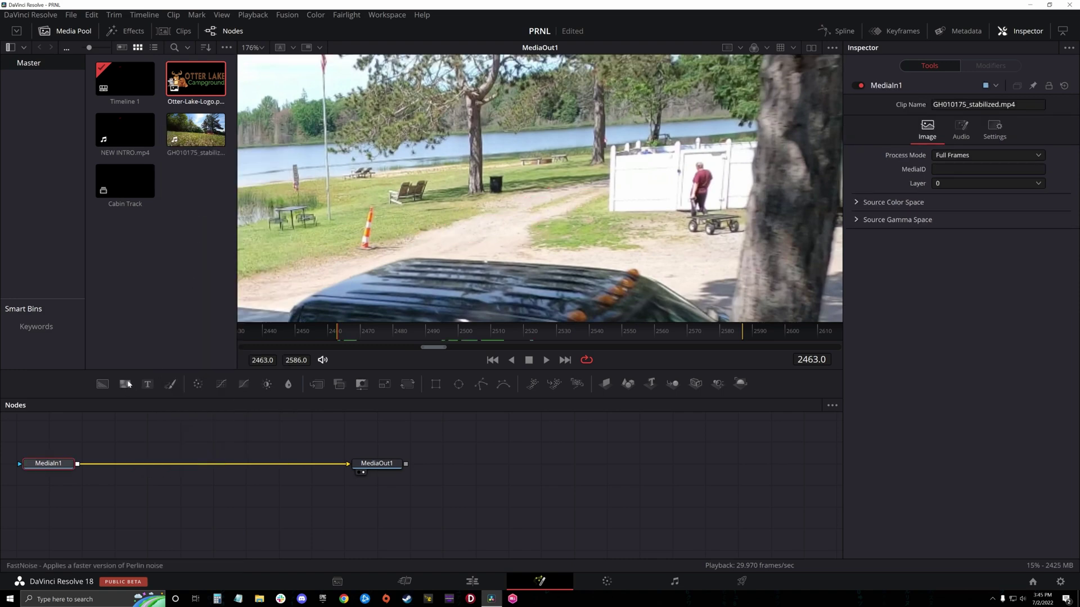
key("shift+space")
type("Planar Tracker")
key("ctrl+a")
type("plana")
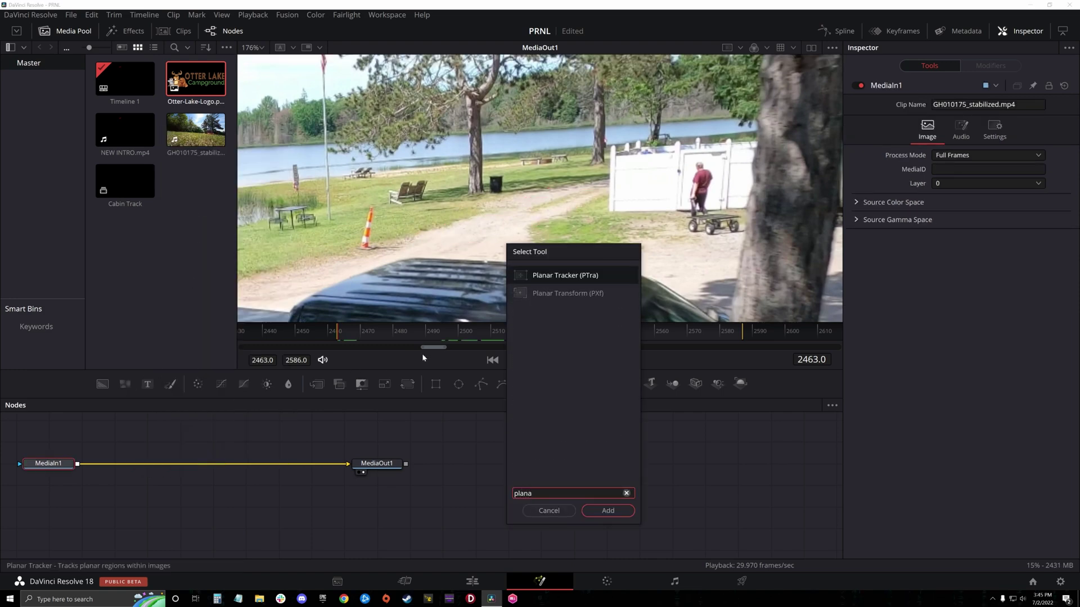
left_click(574, 276)
left_click(597, 510)
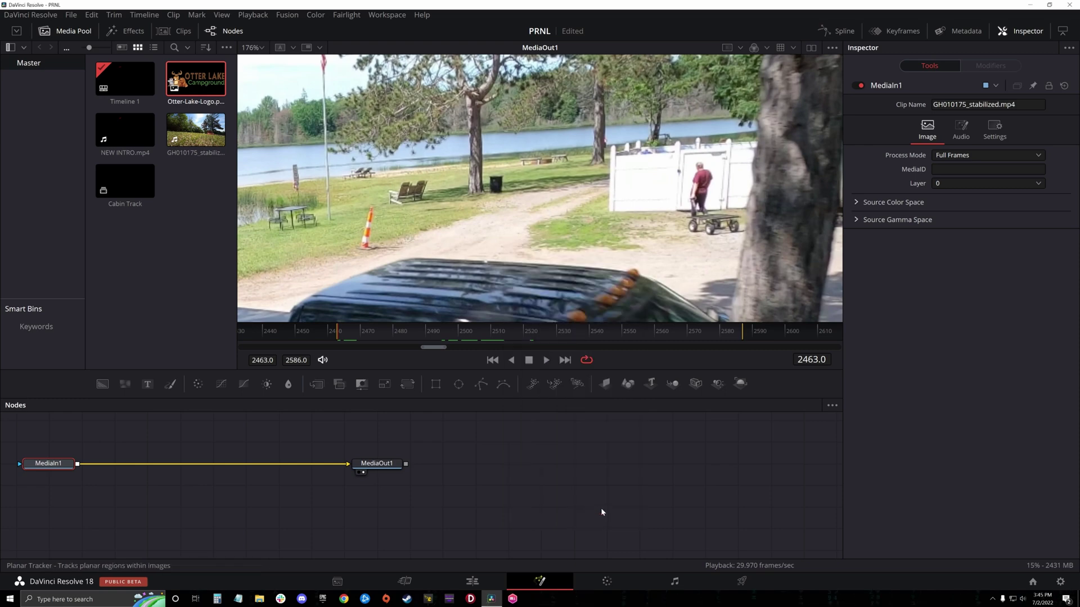
left_click(950, 185)
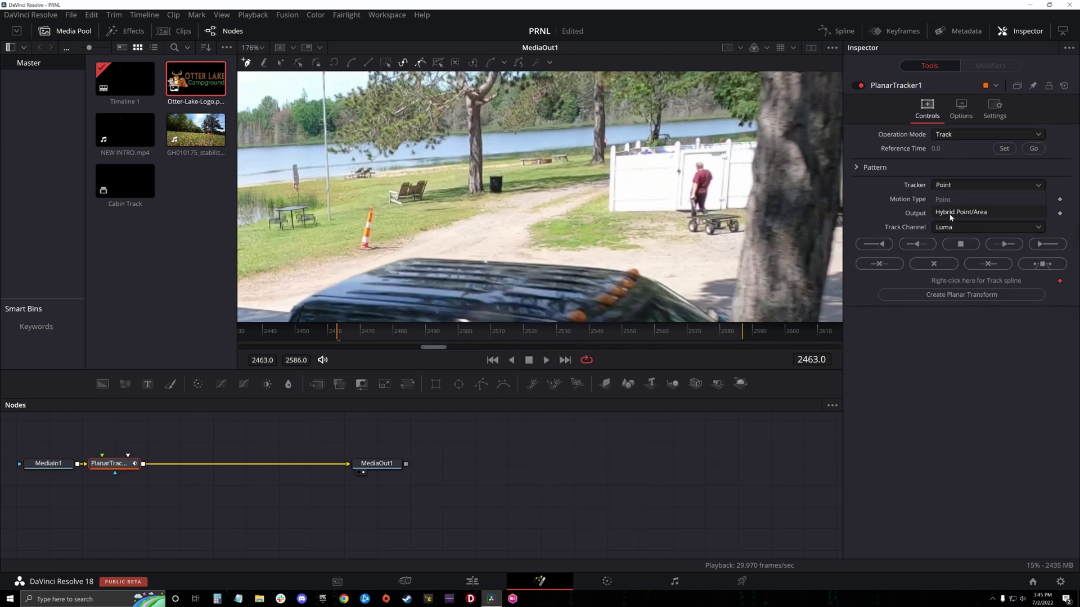
left_click(956, 212)
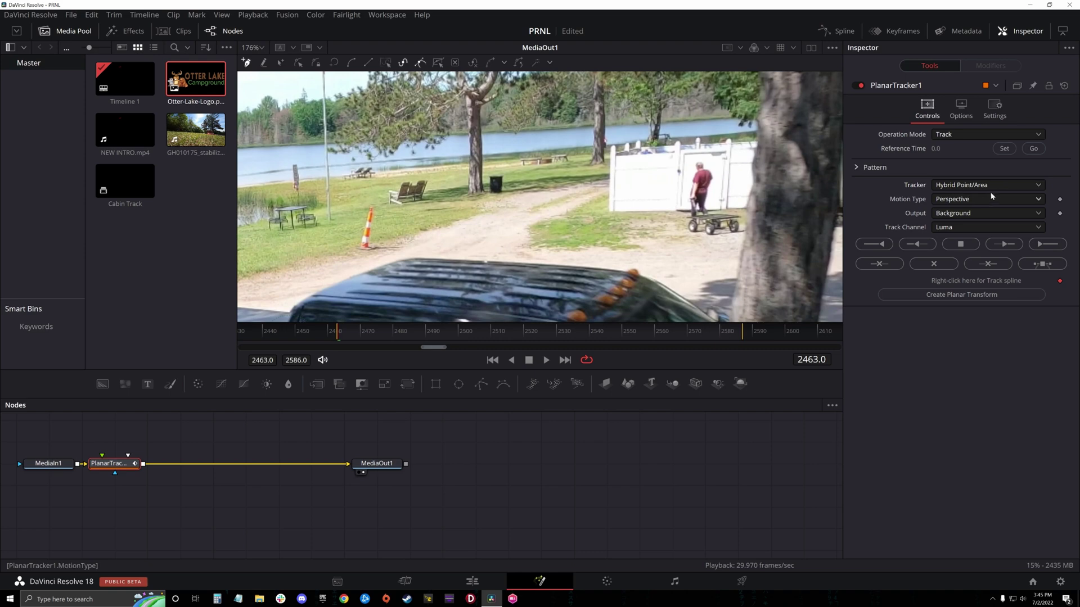
Outline the dirt road with a new eight-corner polygon and close it
left_click(532, 248)
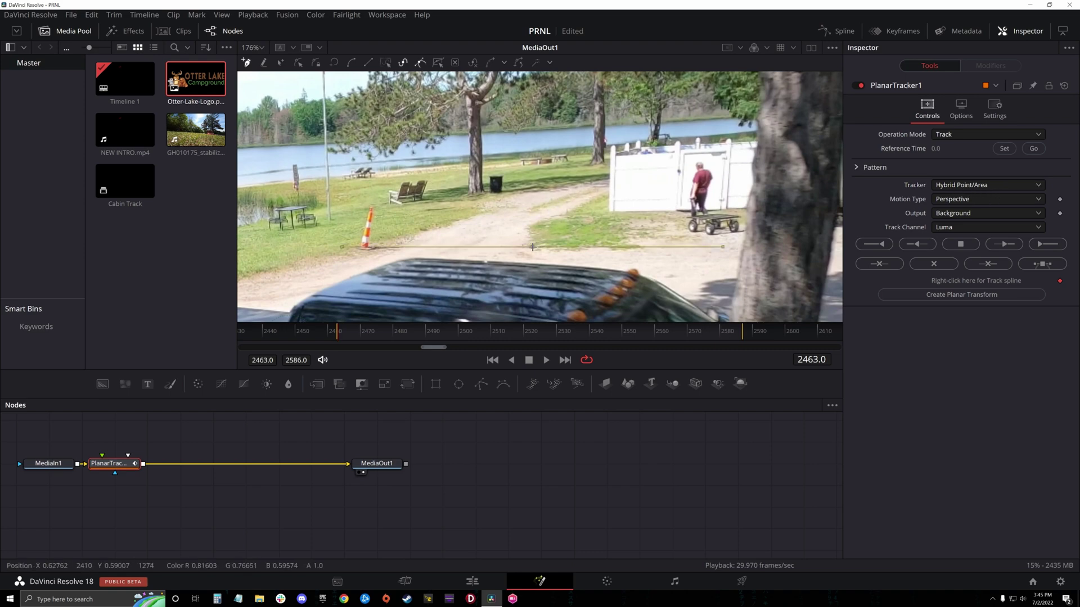
left_click(397, 244)
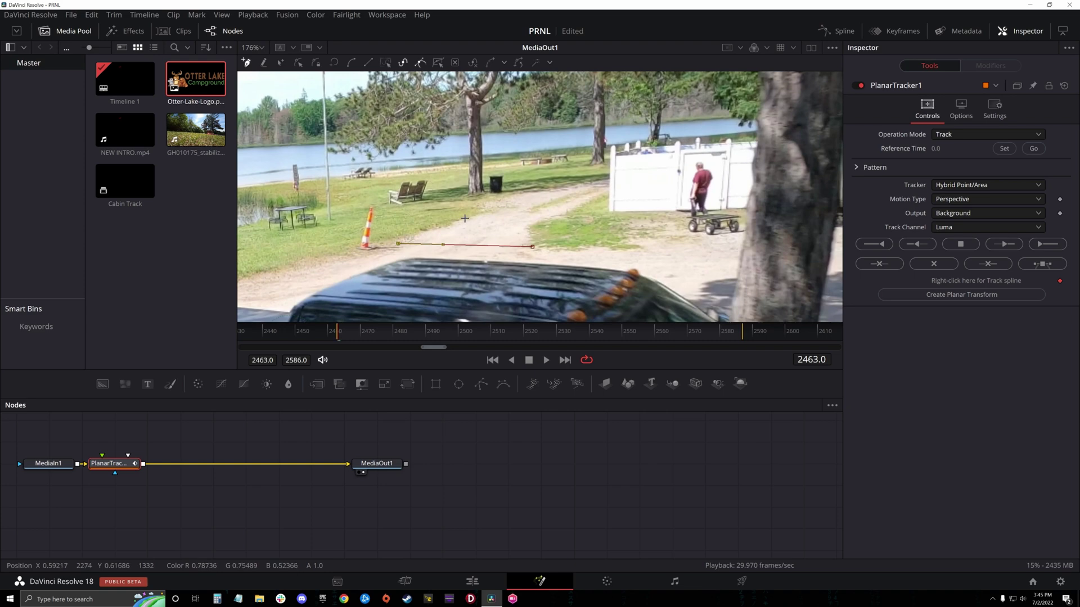
left_click(464, 218)
left_click(550, 190)
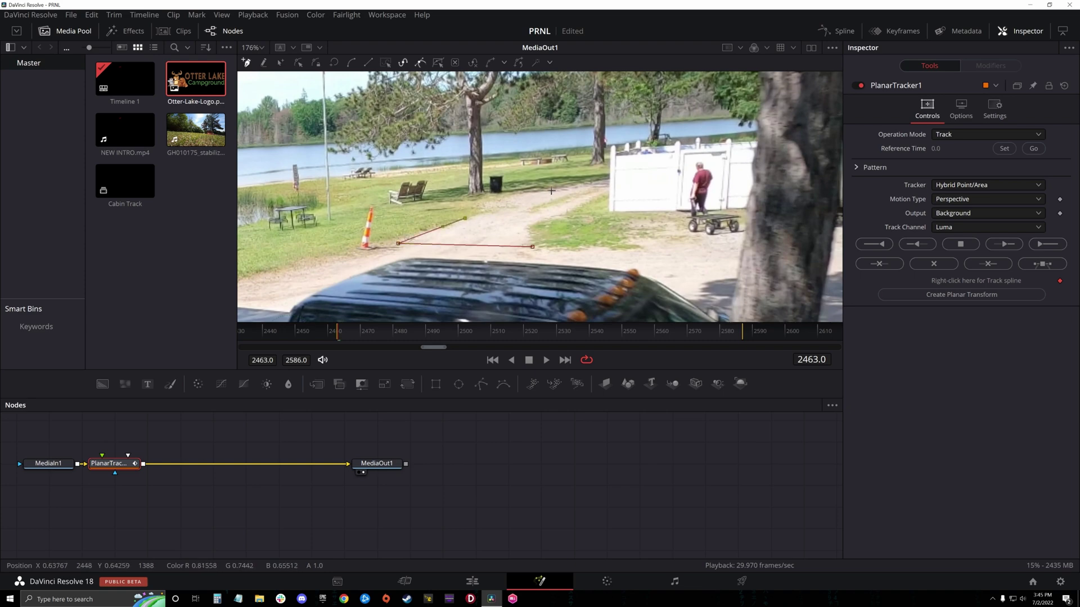
left_click(606, 192)
left_click(568, 211)
left_click(529, 228)
left_click(532, 246)
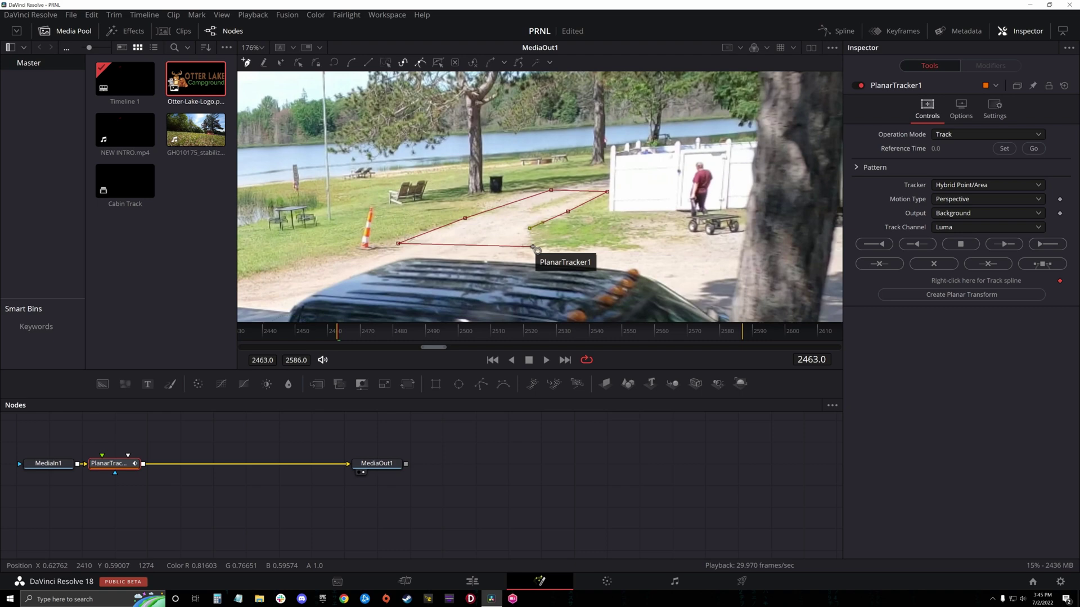
left_click(533, 247)
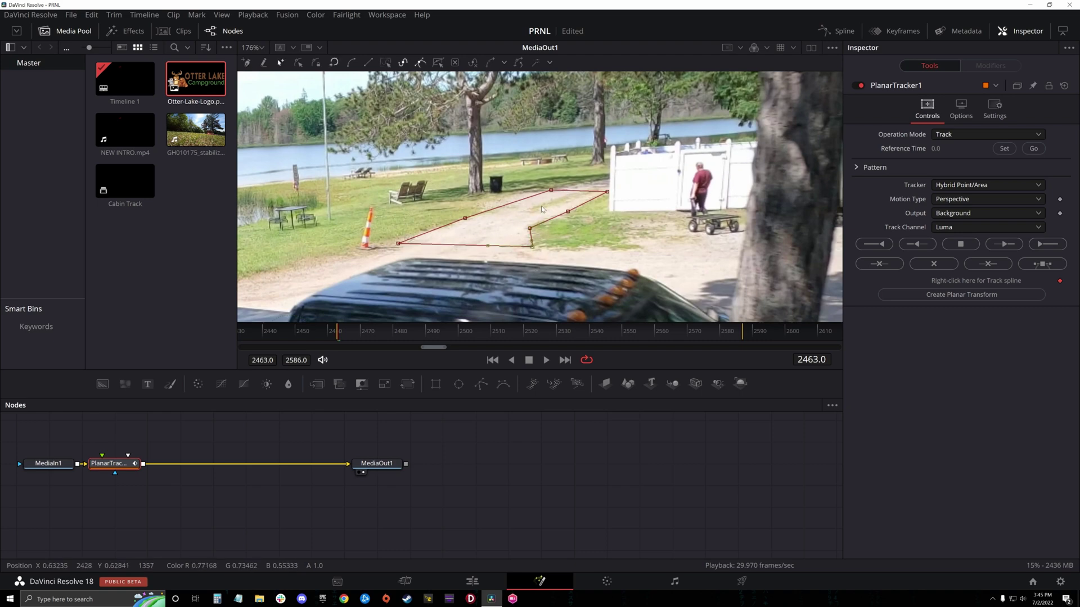
scroll(513, 218, "down", 3)
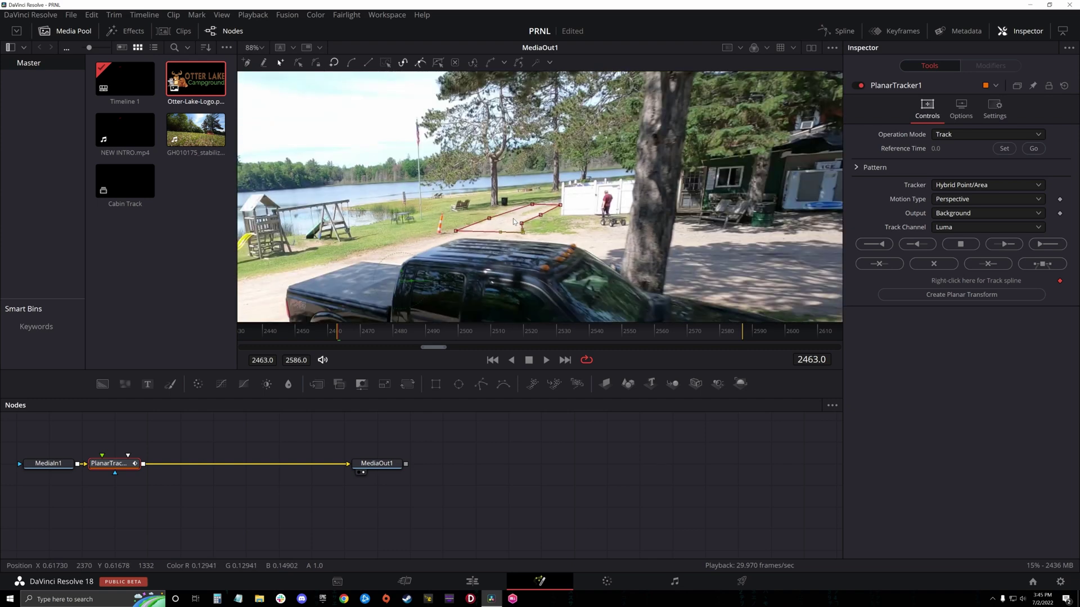
Zoom out, set frame 2463 as the reference time, and track forward to the clip's end
scroll(513, 221, "down", 2)
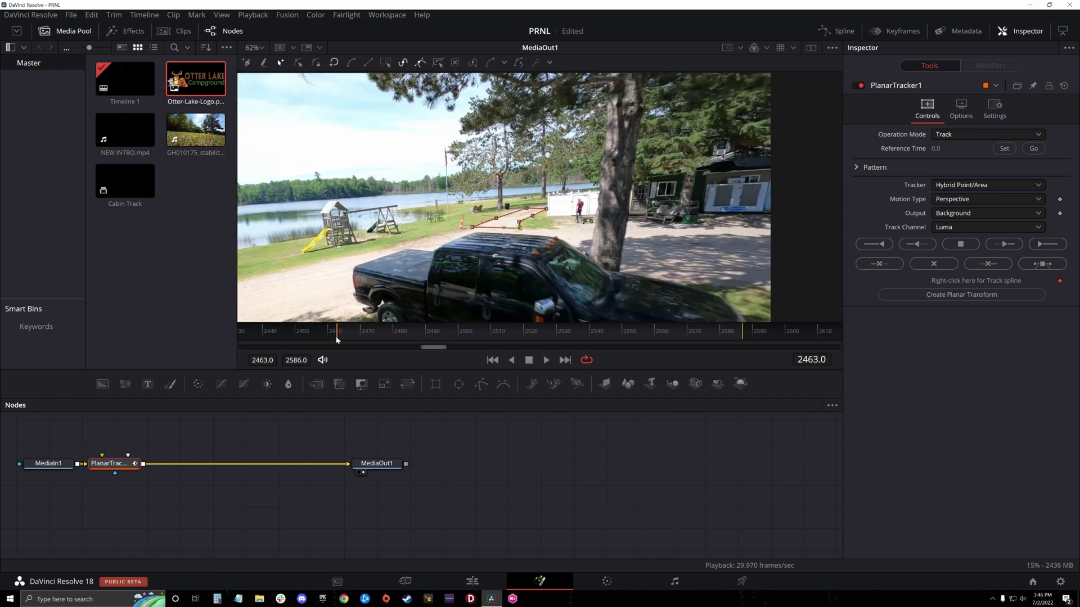
left_click(1000, 149)
left_click(1047, 245)
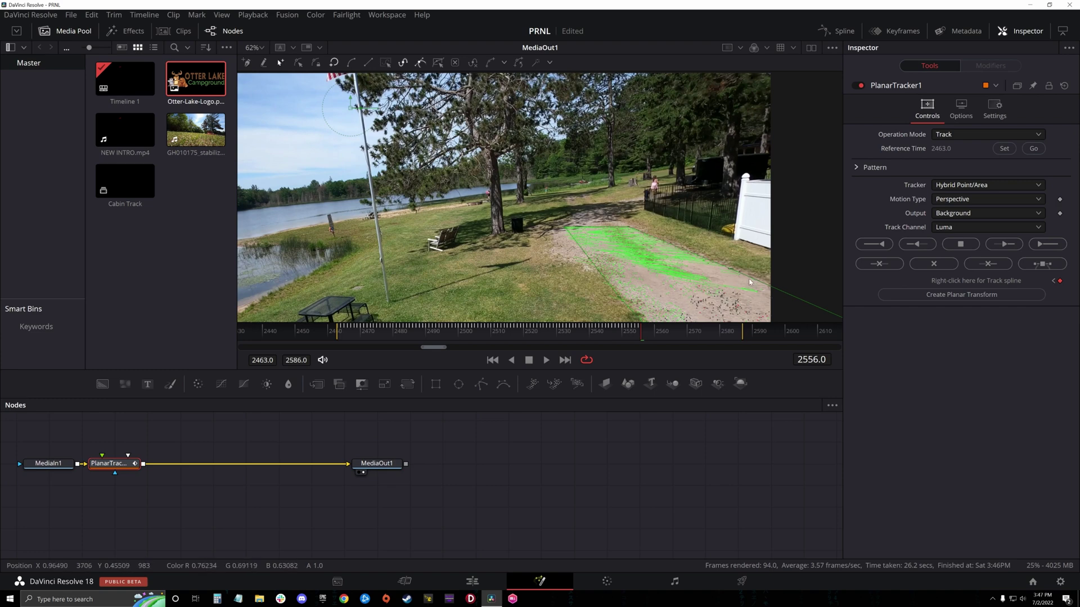
Jump back to frame 2481 to check the outline stays on the gravel path
left_click(400, 331)
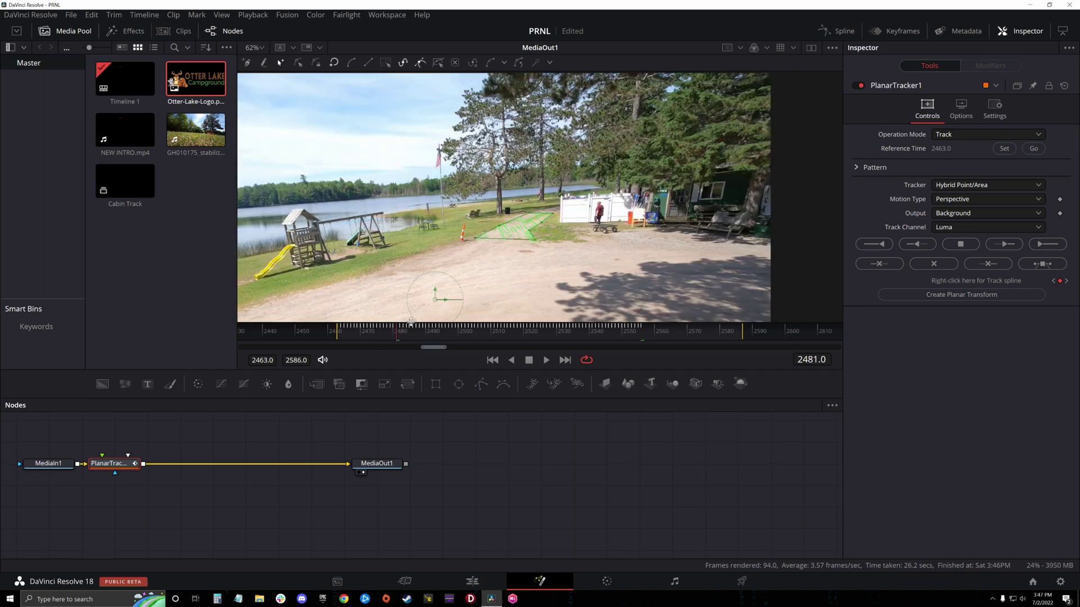
Scrub back to check the track, then realign MediaIn1, PlanarTracker1 and MediaOut1 in one lower row
mouse_move(380, 330)
left_mouse_down()
mouse_move(356, 330)
mouse_move(370, 331)
left_mouse_up()
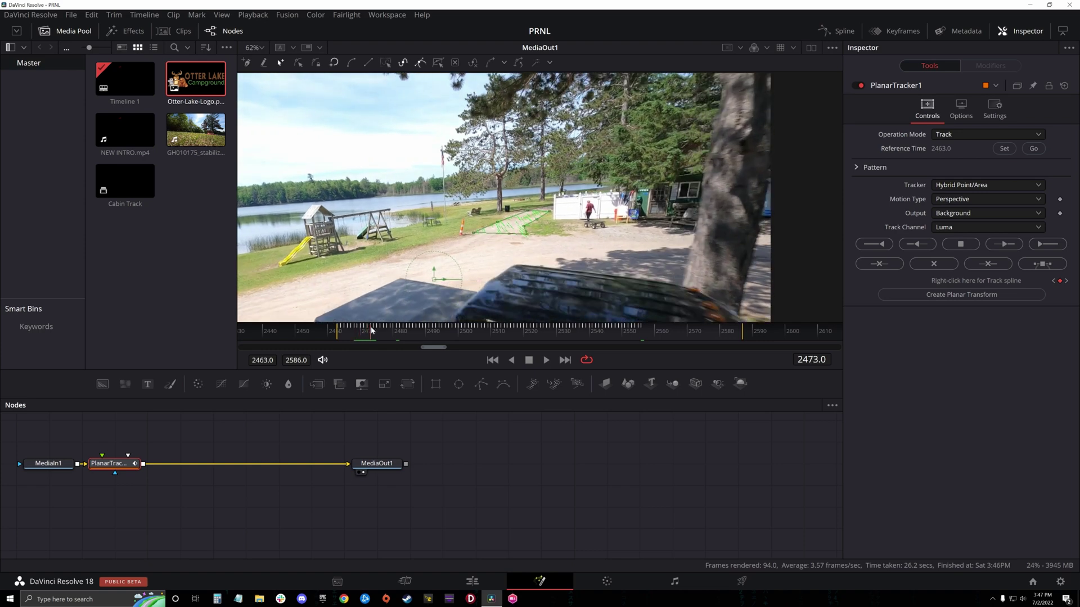
left_click_drag(377, 463, 394, 508)
left_click_drag(121, 471, 282, 520)
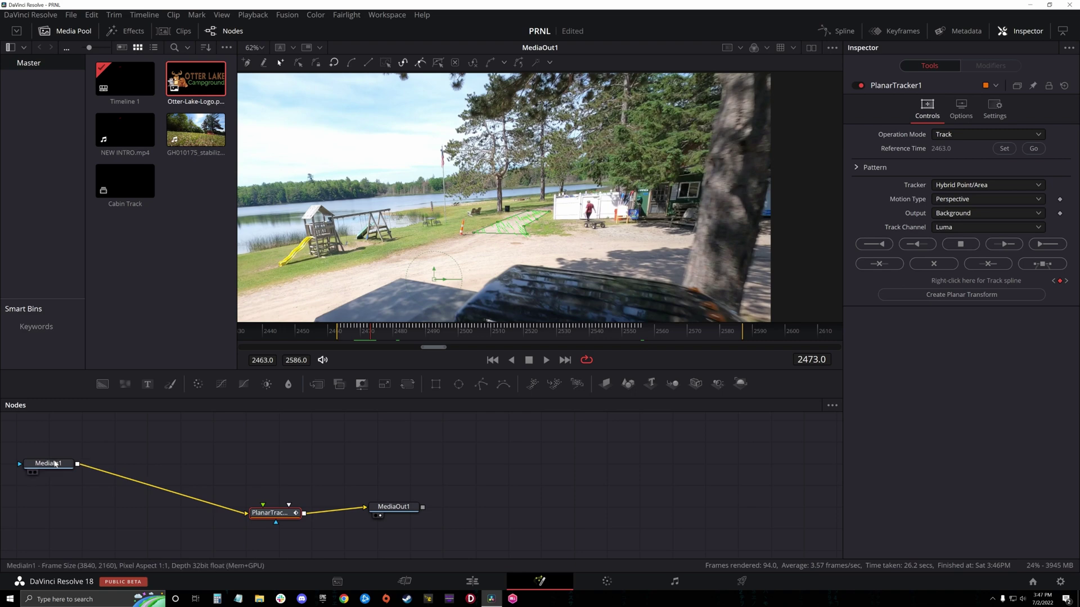
left_click_drag(49, 463, 146, 519)
left_click_drag(388, 509, 401, 517)
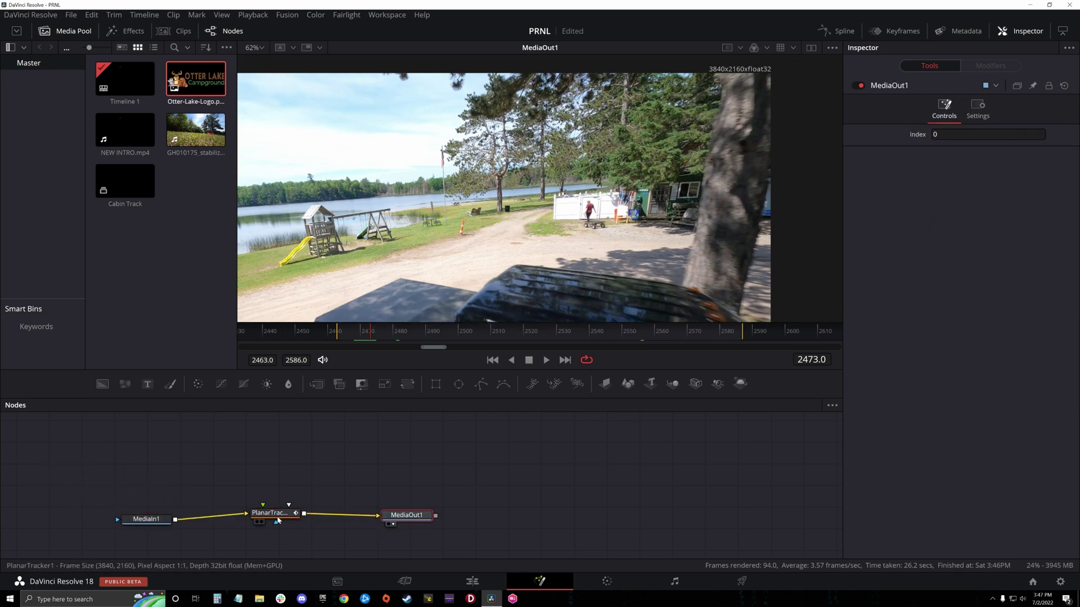
left_click_drag(276, 517, 280, 522)
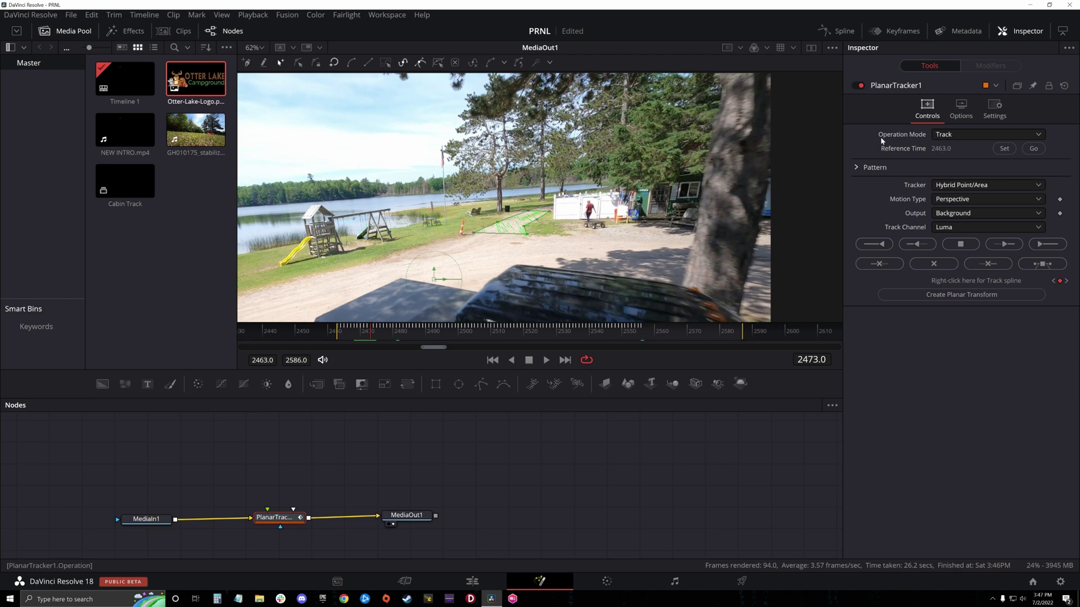
left_click(982, 135)
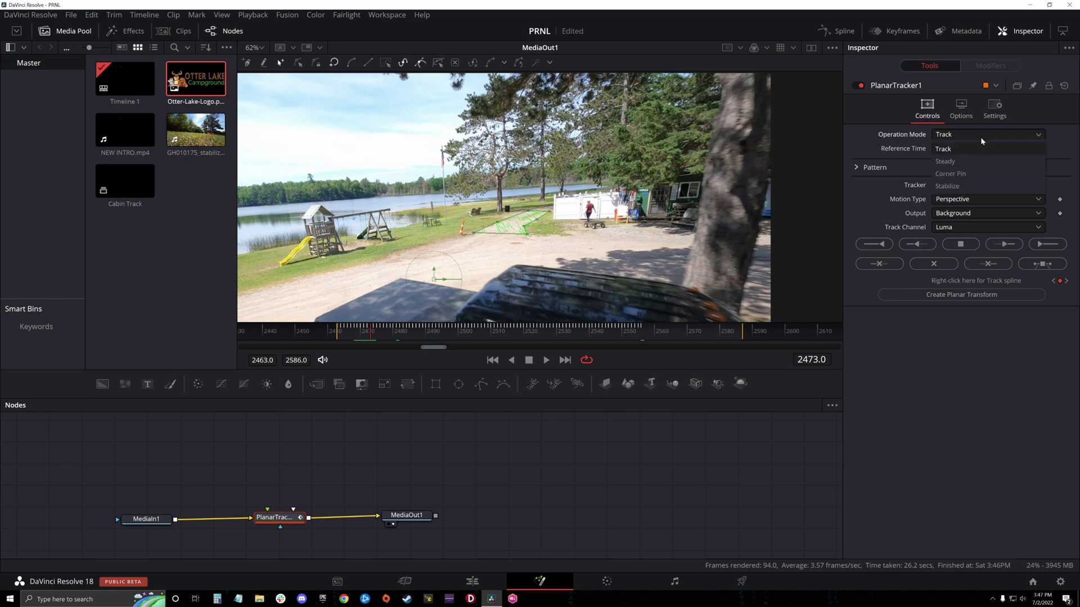
Switch PlanarTracker1 to Corner Pin mode and drag the corner-pin points onto the road surface
left_click(956, 173)
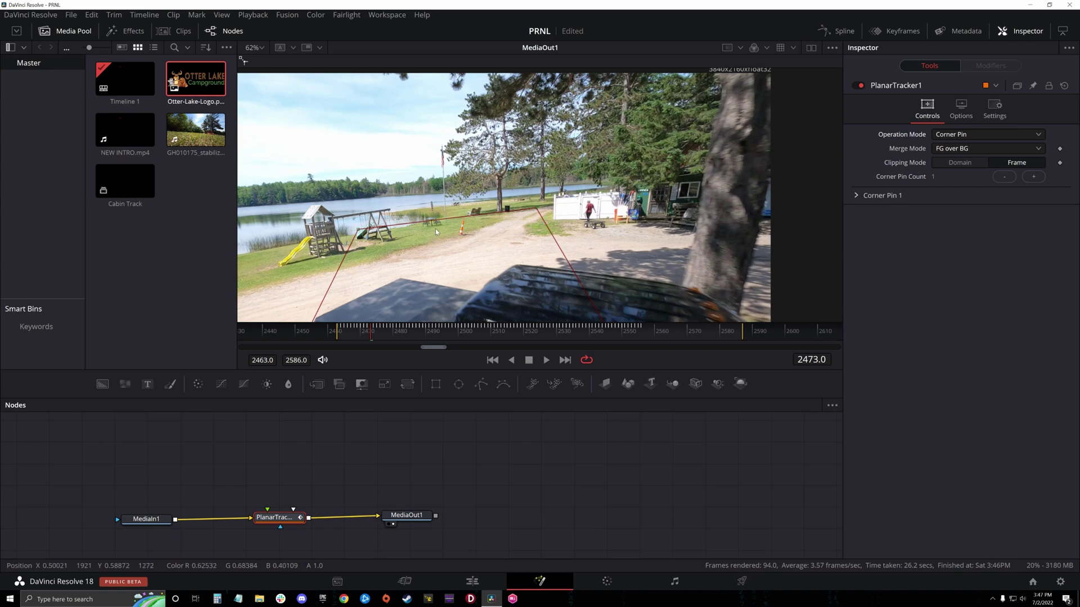
scroll(438, 230, "down", 2)
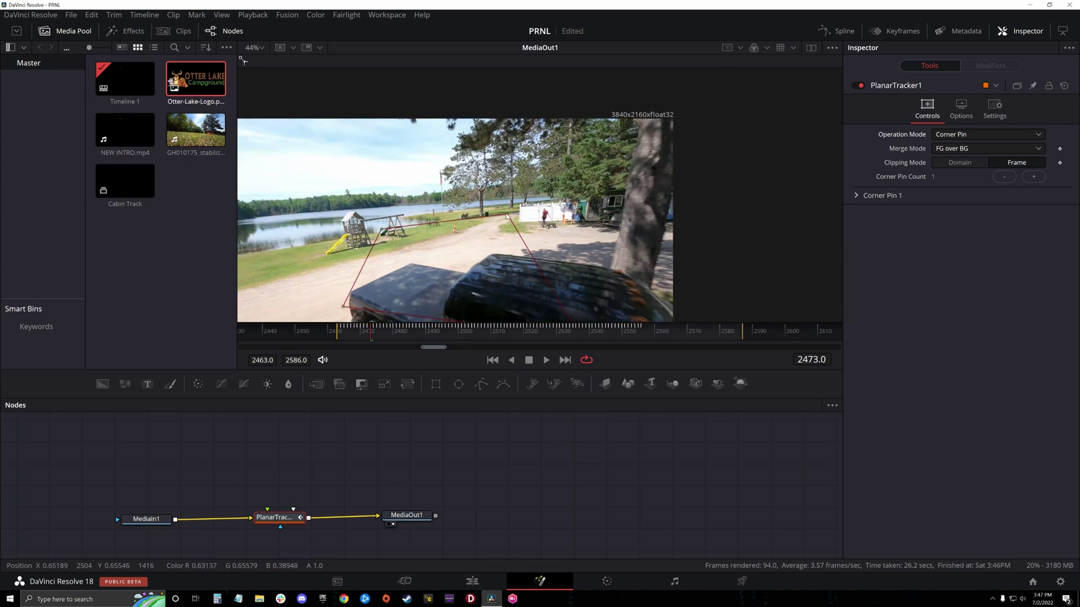
scroll(541, 278, "down", 2)
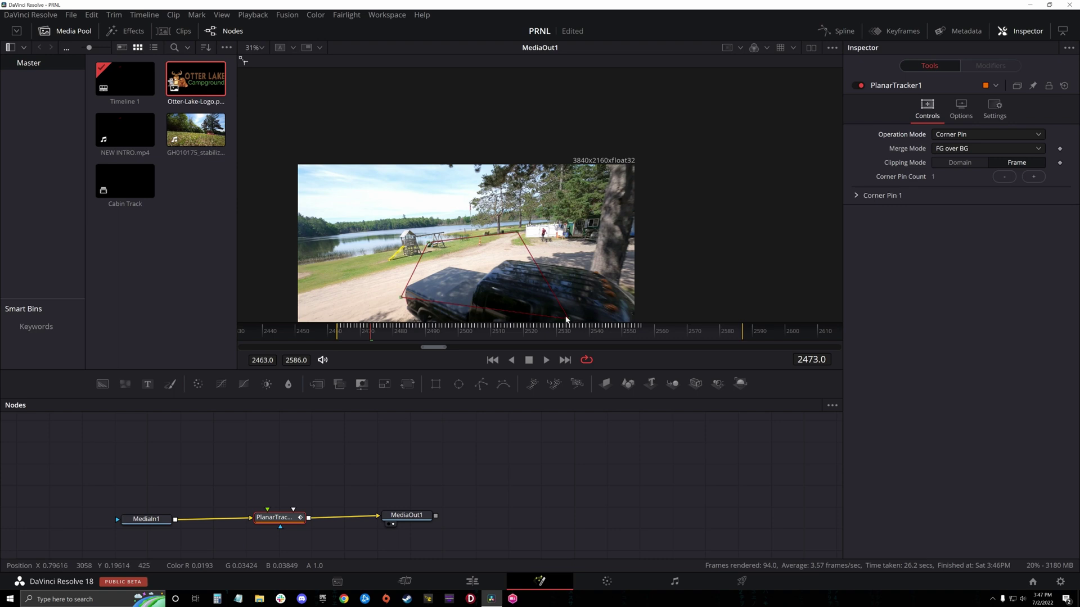
left_click_drag(513, 269, 528, 207)
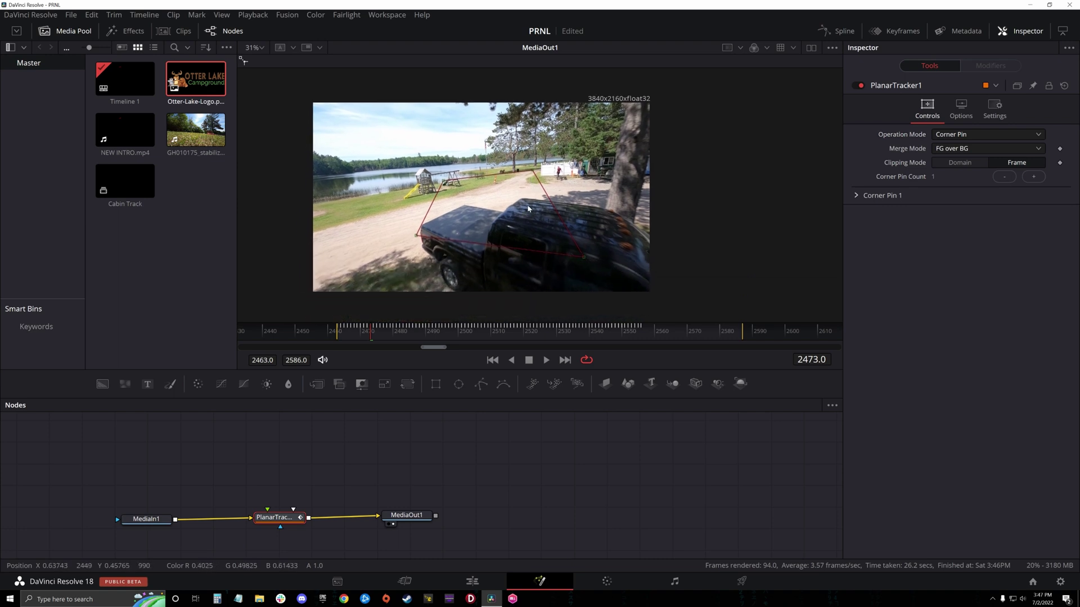
scroll(528, 208, "up", 2)
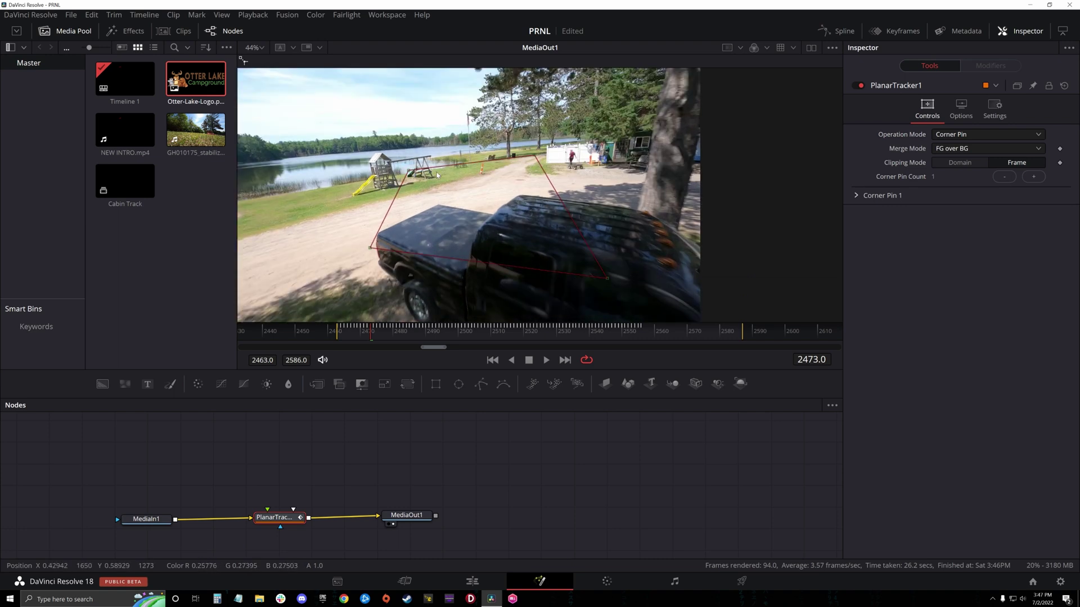
left_click(534, 156)
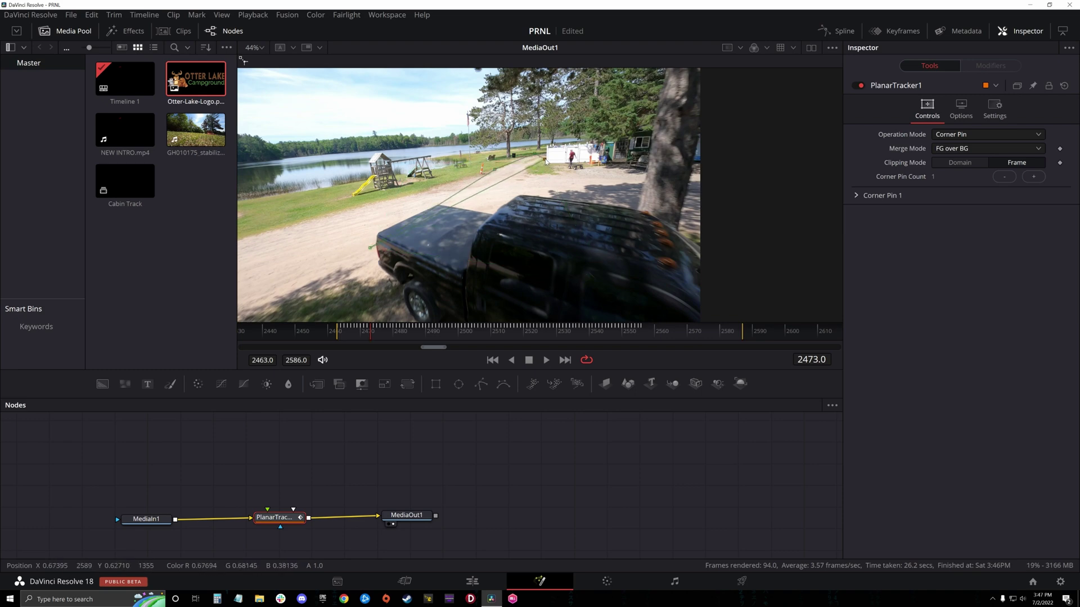
scroll(530, 175, "up", 2)
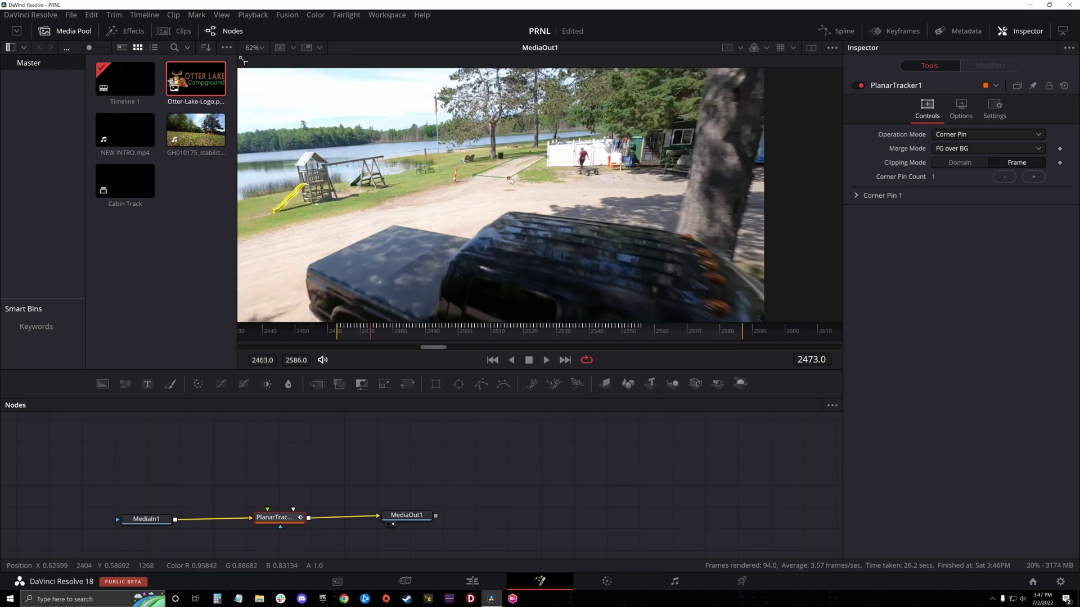
scroll(508, 180, "up", 3)
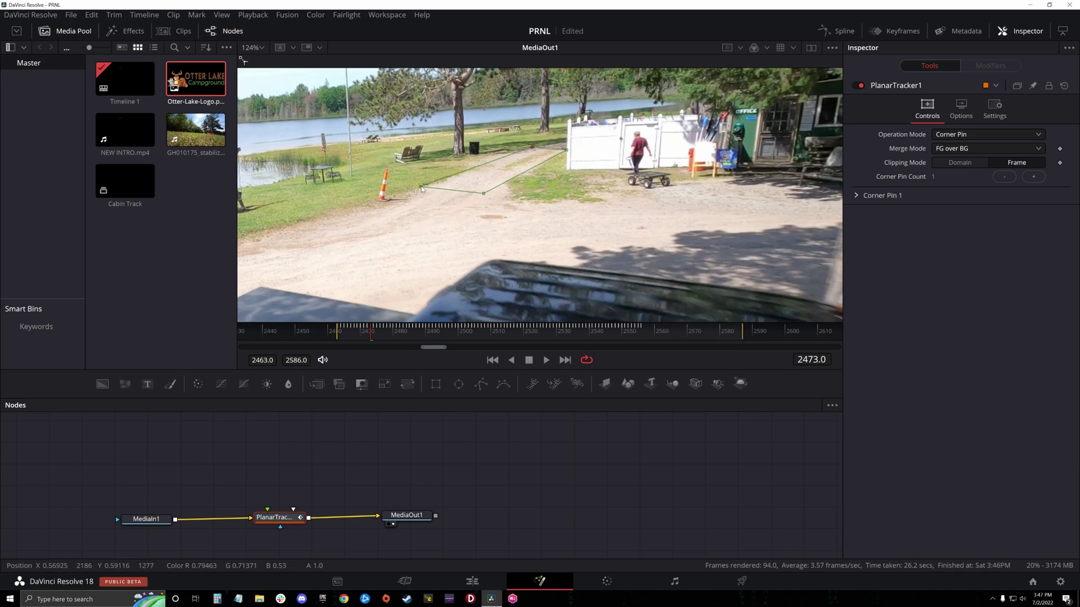
left_click_drag(425, 189, 485, 198)
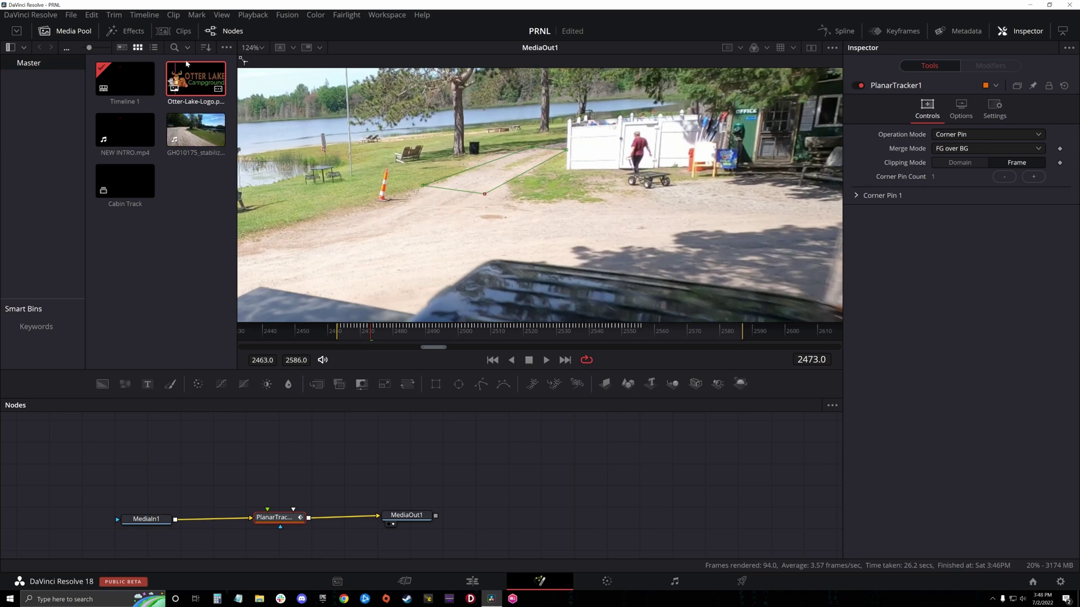
Add a black Text+ node reading FIREWOOD and connect its output into PlanarTracker1
left_click(290, 466)
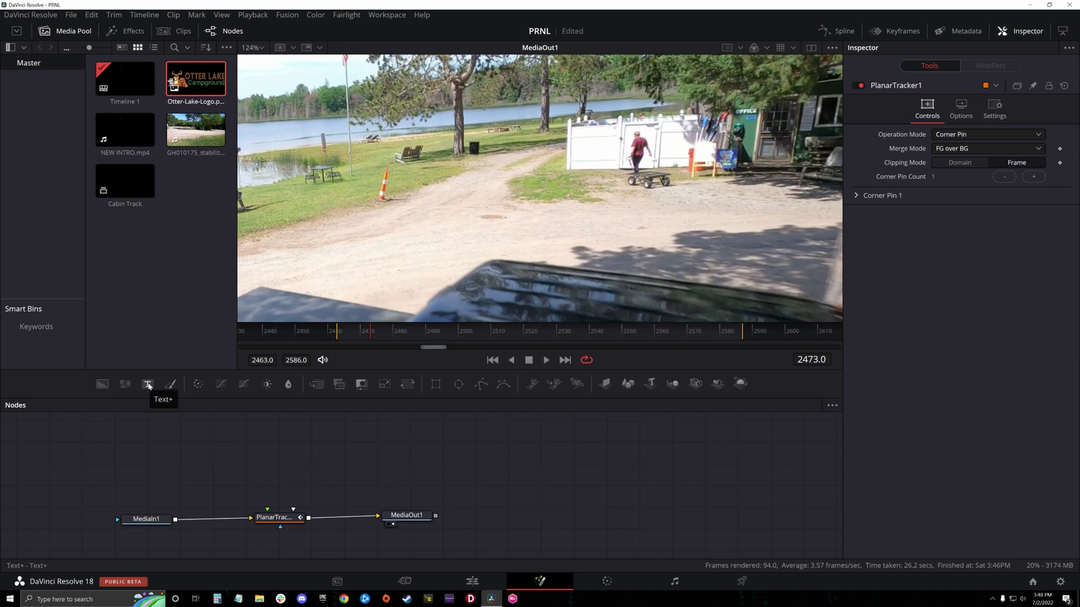
left_click_drag(148, 386, 280, 463)
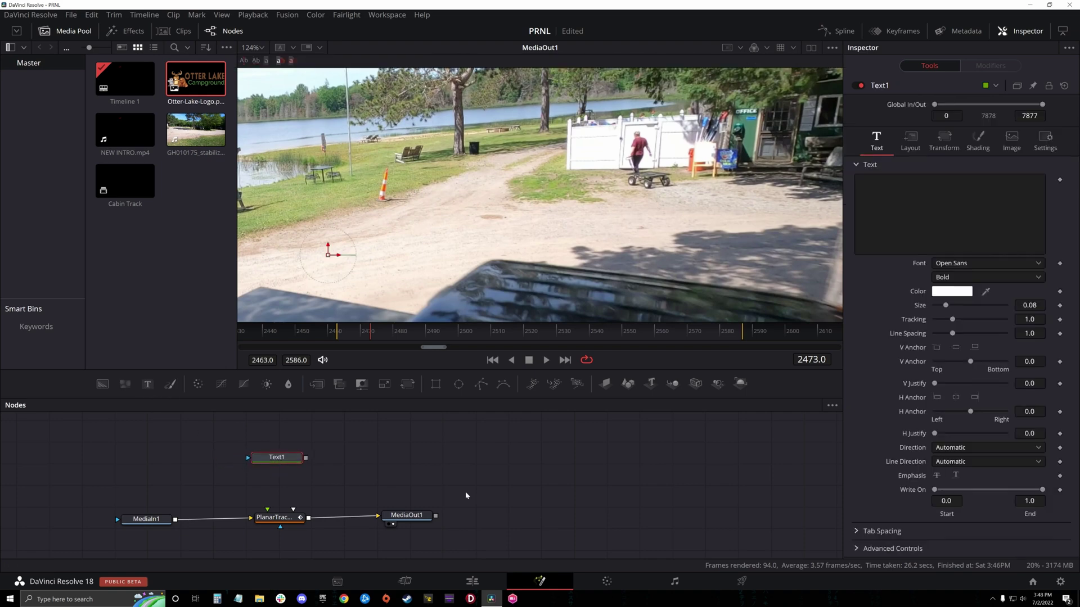
left_click(936, 242)
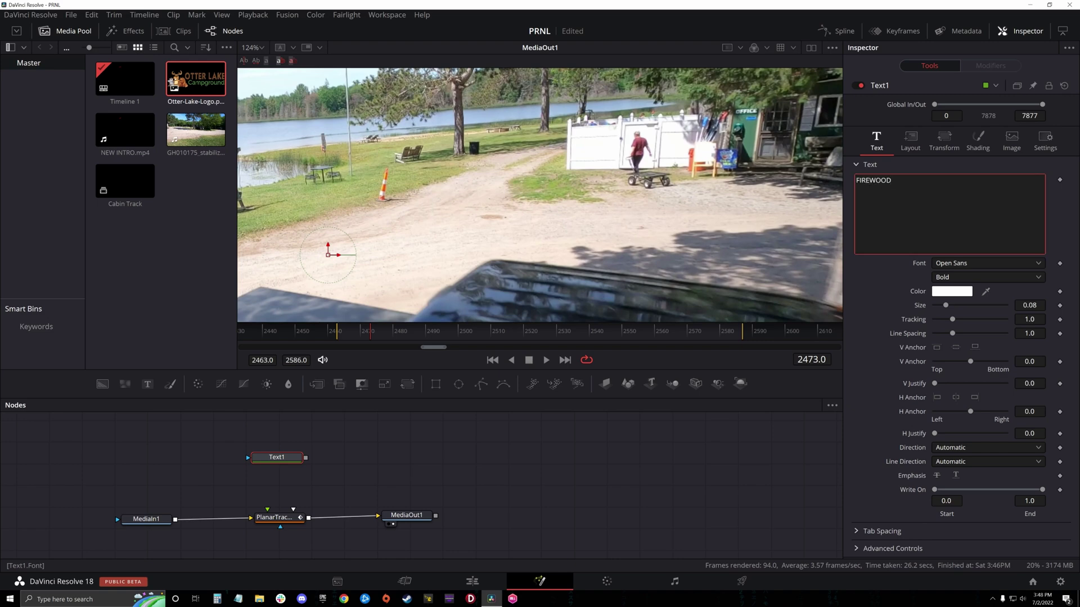
left_click(948, 293)
left_click_drag(670, 270, 674, 318)
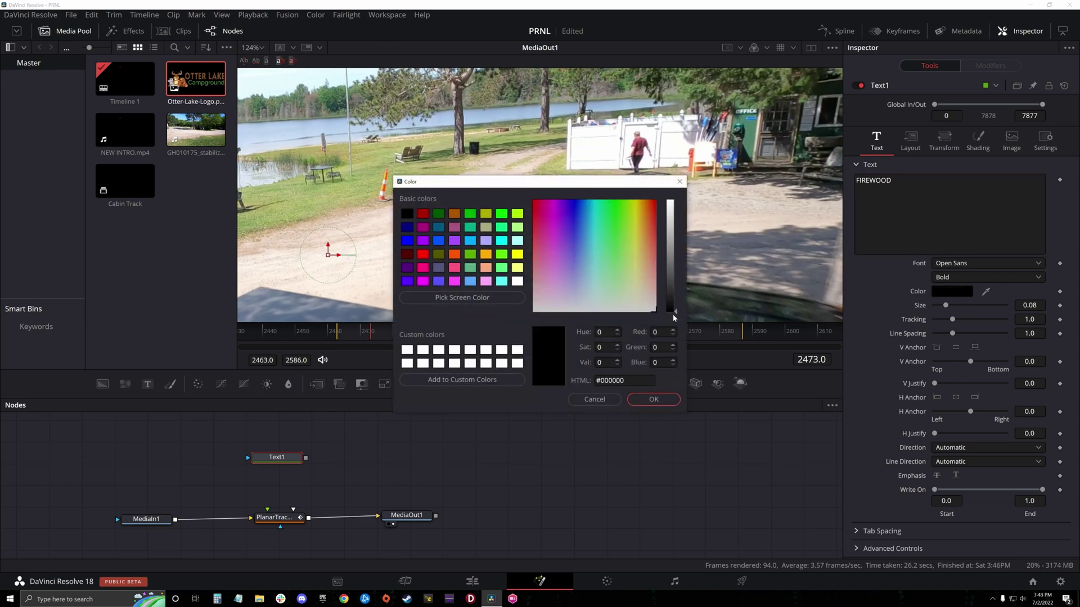
left_click(652, 398)
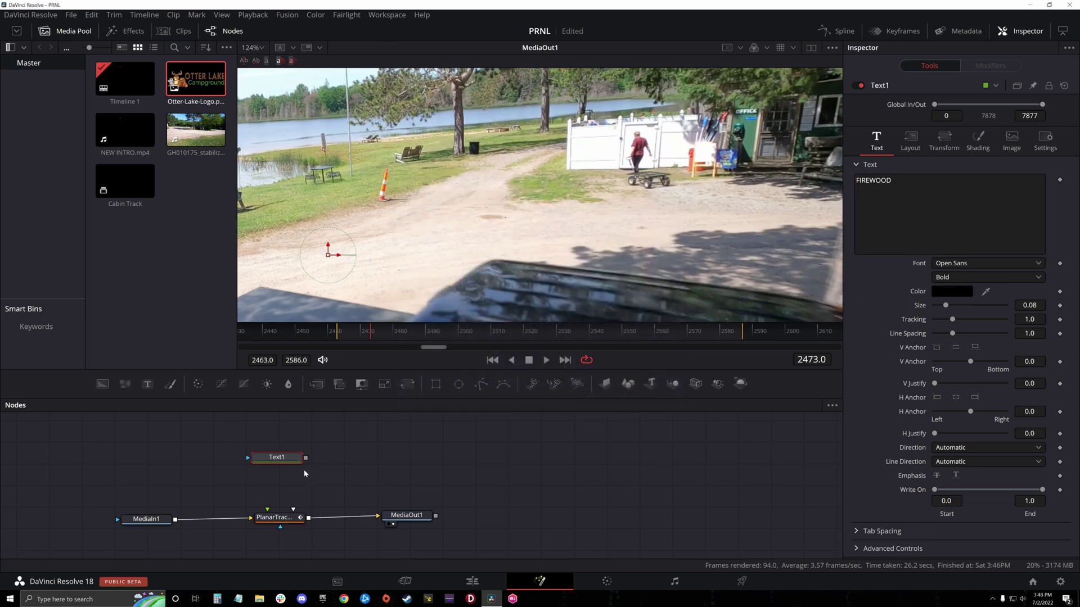
left_click_drag(299, 458, 269, 509)
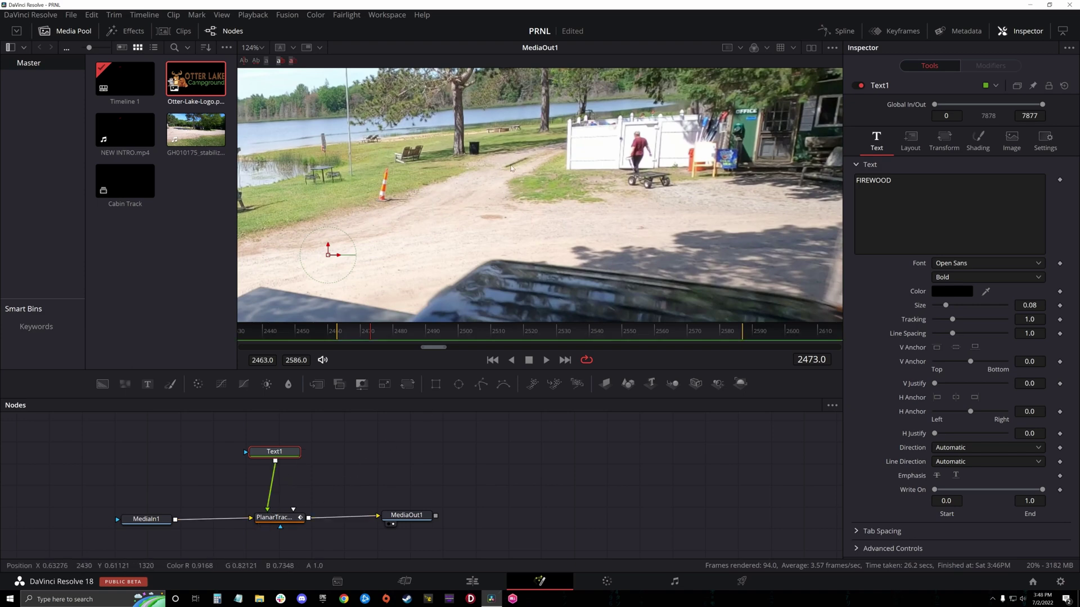
Enlarge the FIREWOOD text to size 0.311 across the dirt road, then return to frame 2463
left_click_drag(946, 307, 980, 299)
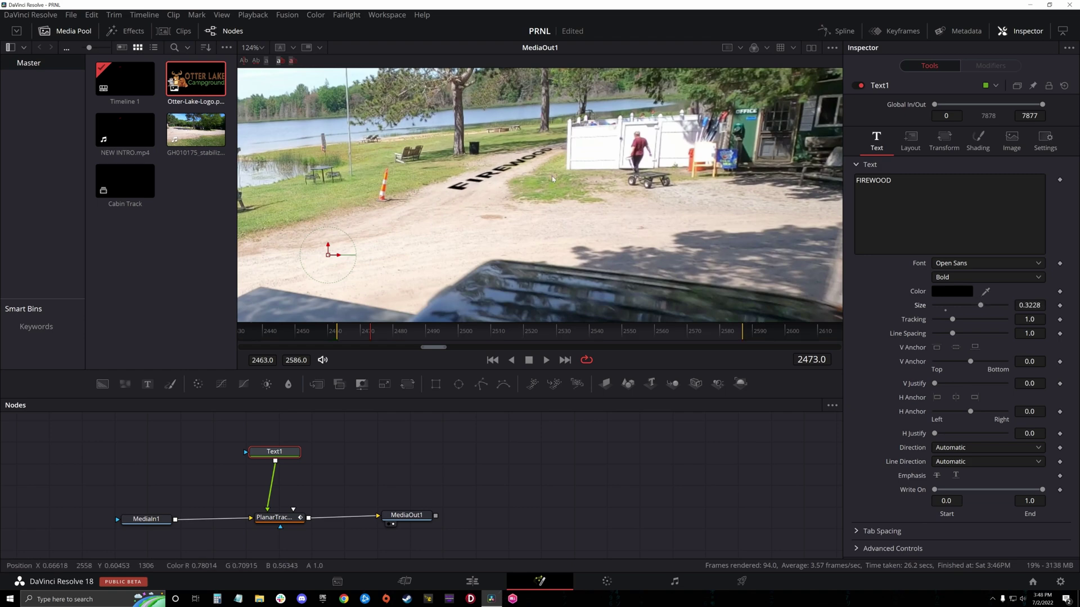
scroll(577, 188, "down", 3)
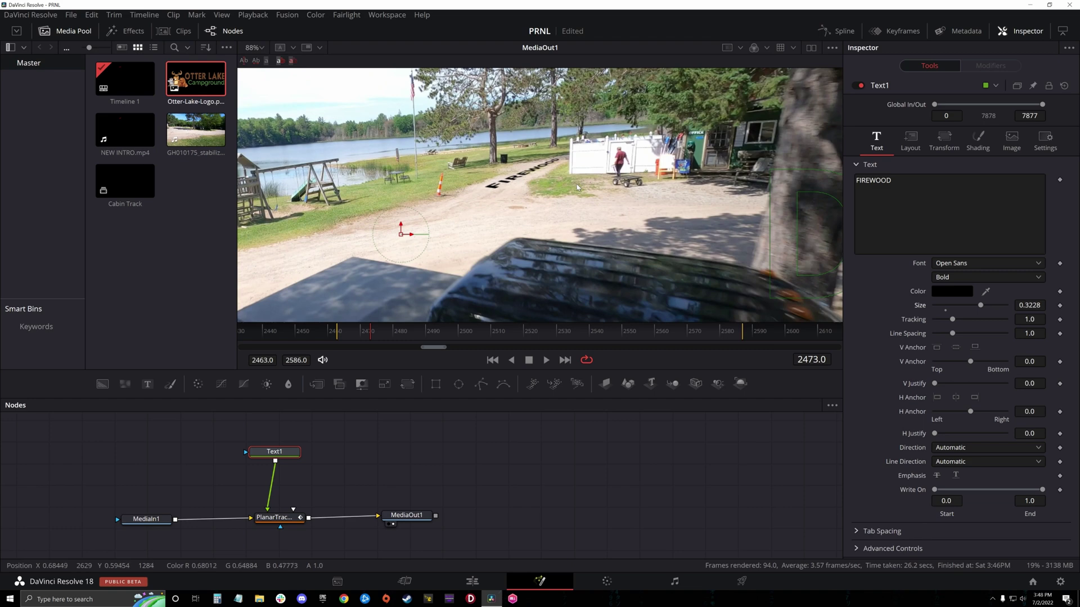
scroll(576, 188, "down", 2)
scroll(577, 188, "down", 2)
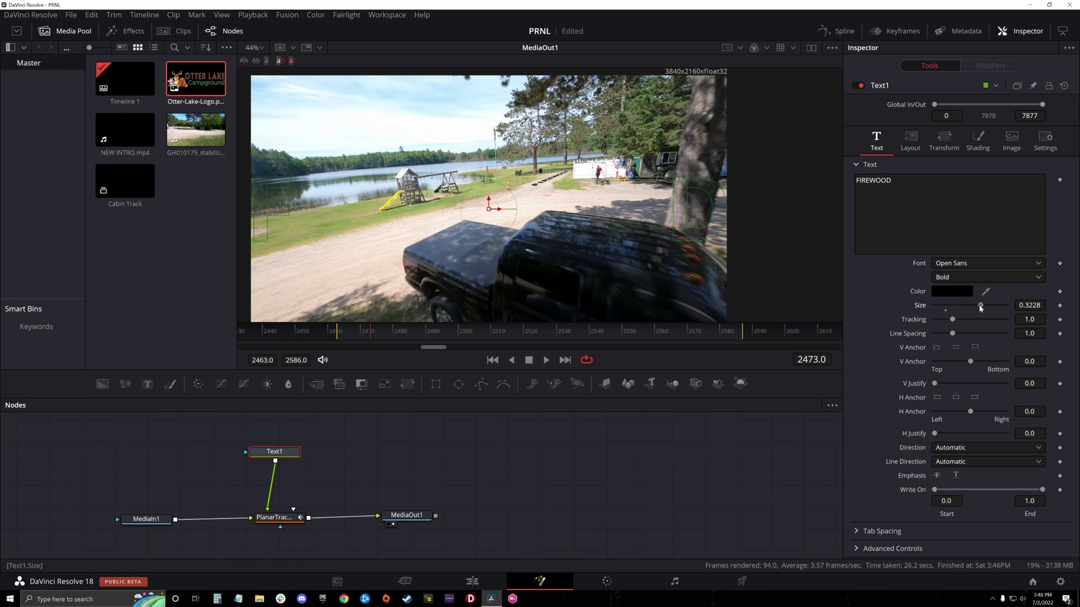
left_click_drag(979, 307, 977, 308)
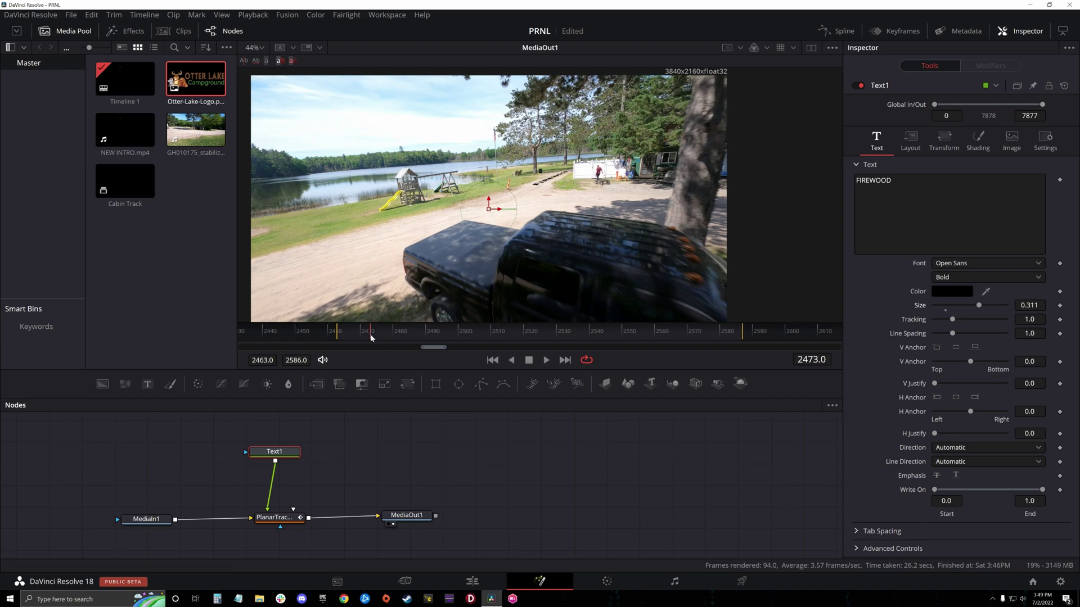
left_click_drag(371, 337, 340, 336)
Play the clip from frame 2463 and step frames to confirm FIREWOOD tracks the road, ending at 2552
key("space")
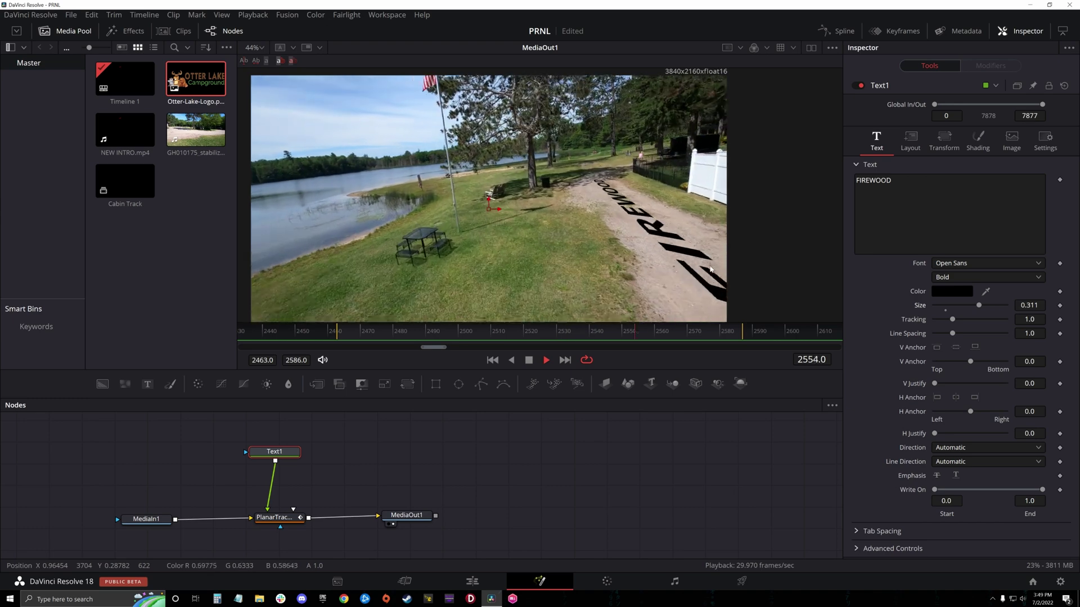
key("space")
key("Left")
key("Left")
key("Left")
key("Left")
key("Left")
key("Left")
key("Left")
key("Right")
key("Right")
key("Right")
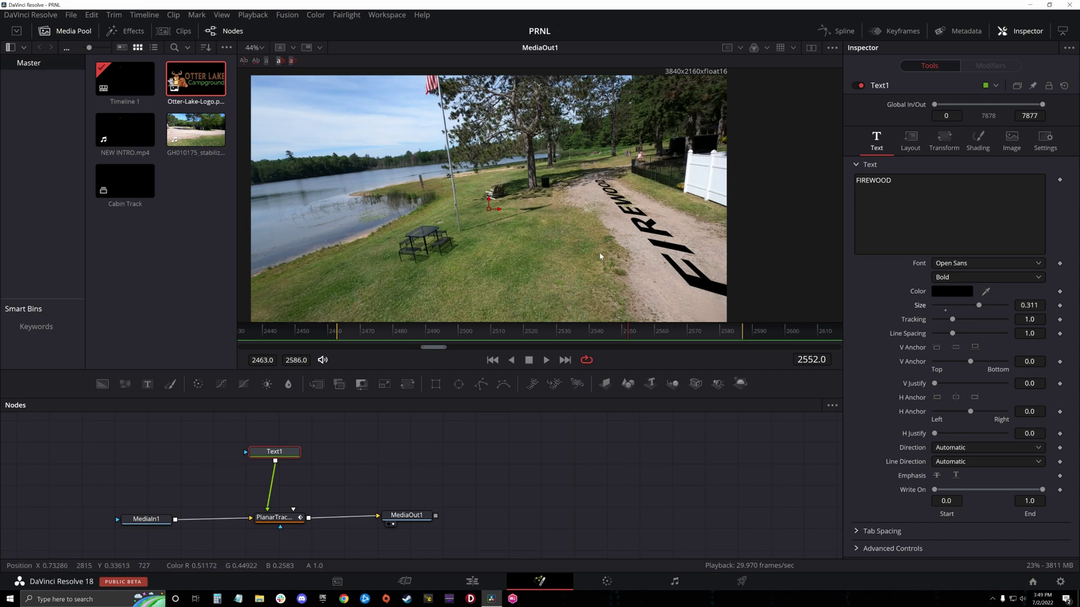
Step back to frame 2542, select the Text1 node, and search the Select Tool picker for 'Drop'
key("Left")
key("Left")
key("Left")
key("Left")
key("Left")
key("Left")
key("Left")
key("Left")
key("Left")
key("Left")
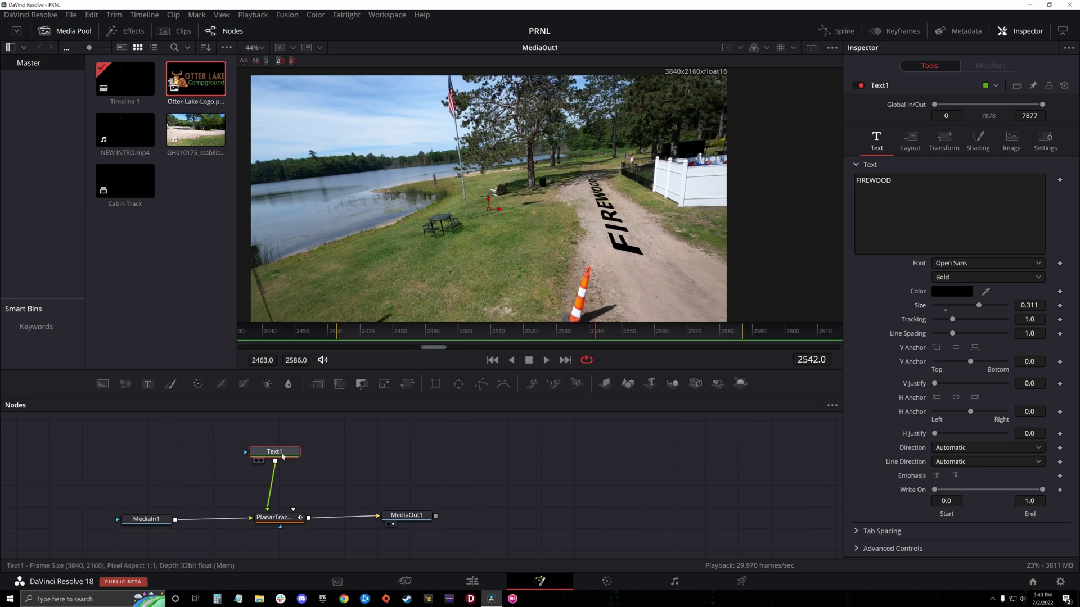
left_click_drag(283, 456, 270, 448)
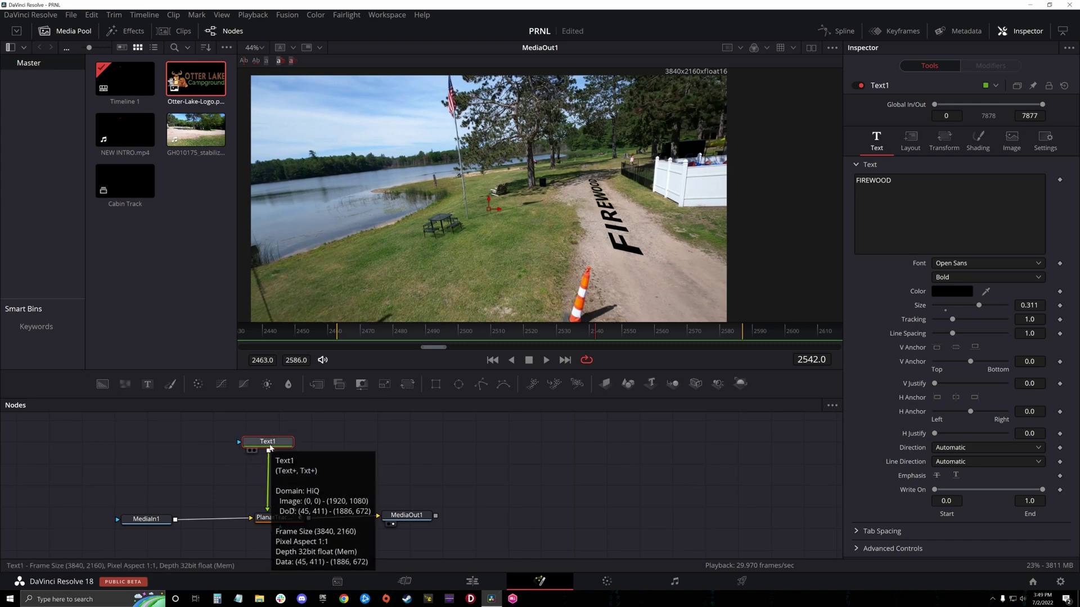
key("shift+space")
type("Drop")
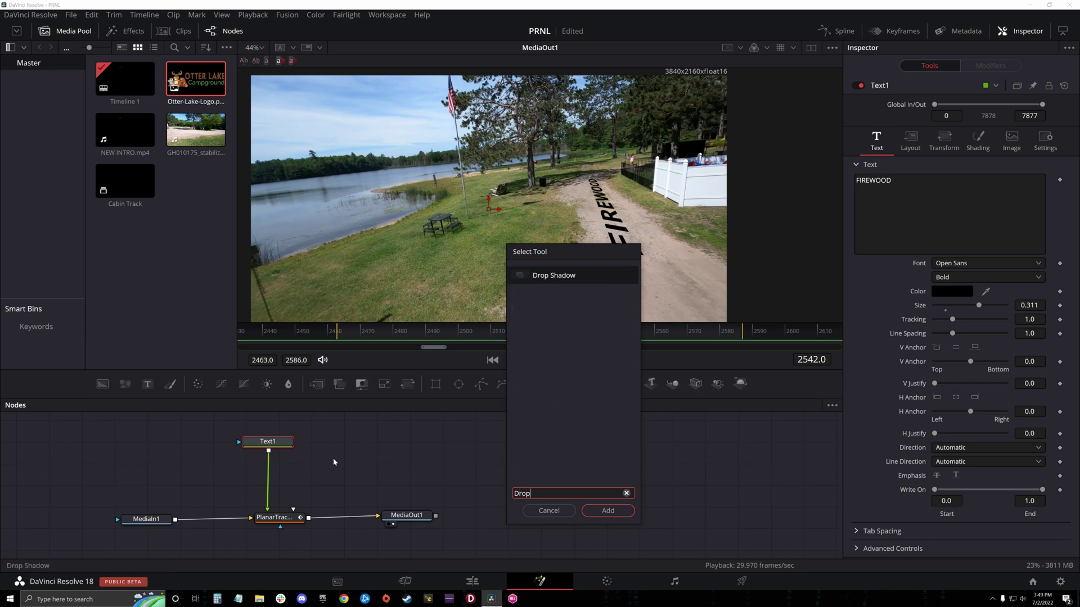
Add a Drop Shadow after Text1 with angle 71, strength 0.772 and distance 0.074, then reselect Text1
left_click(544, 279)
left_click(608, 511)
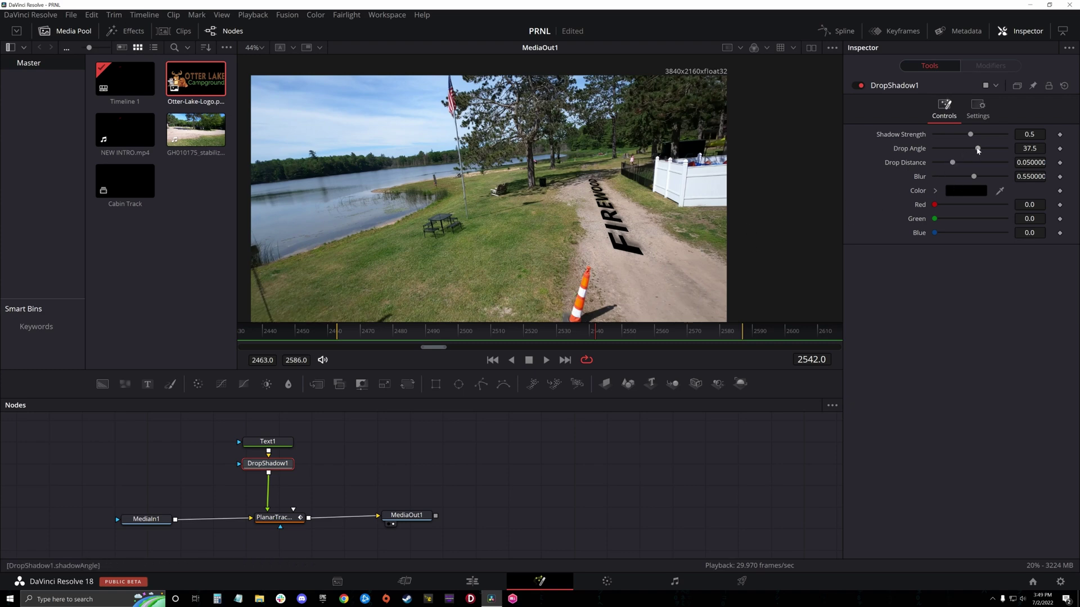
left_click_drag(978, 150, 984, 146)
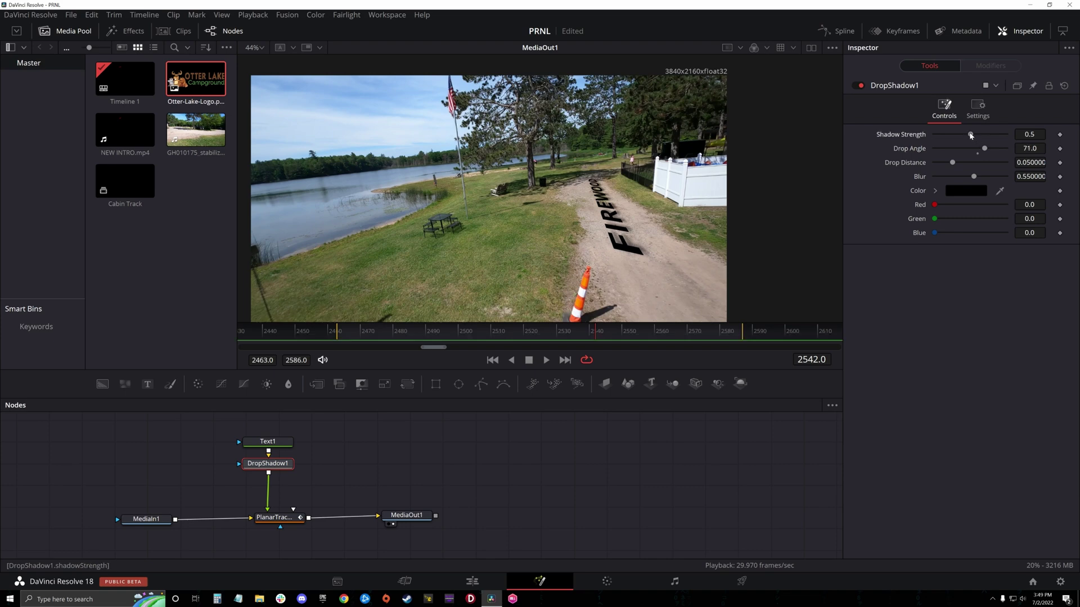
left_click_drag(970, 134, 981, 135)
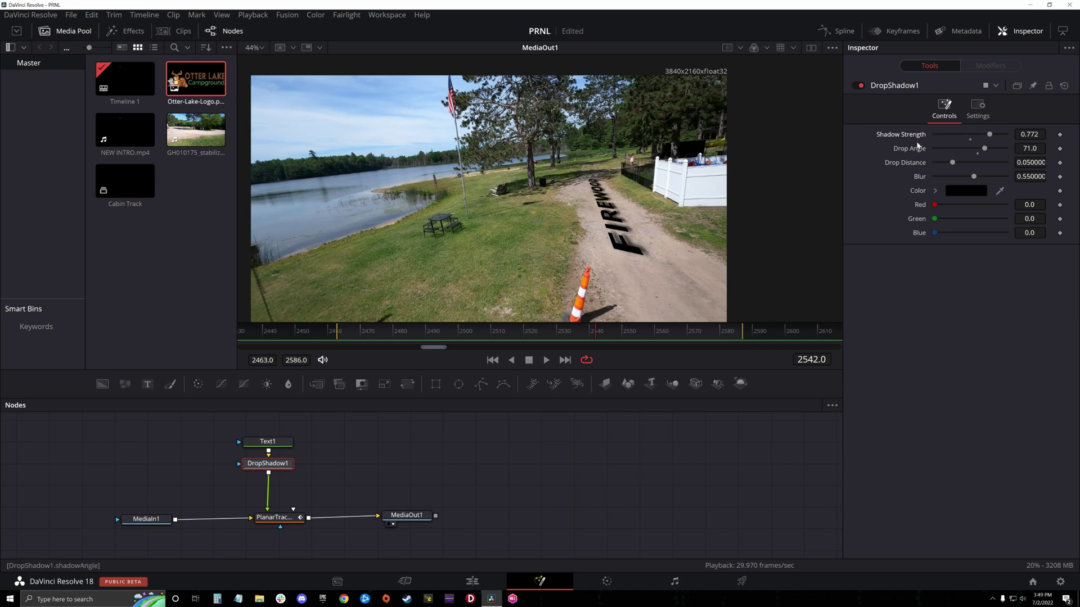
left_click_drag(953, 163, 962, 164)
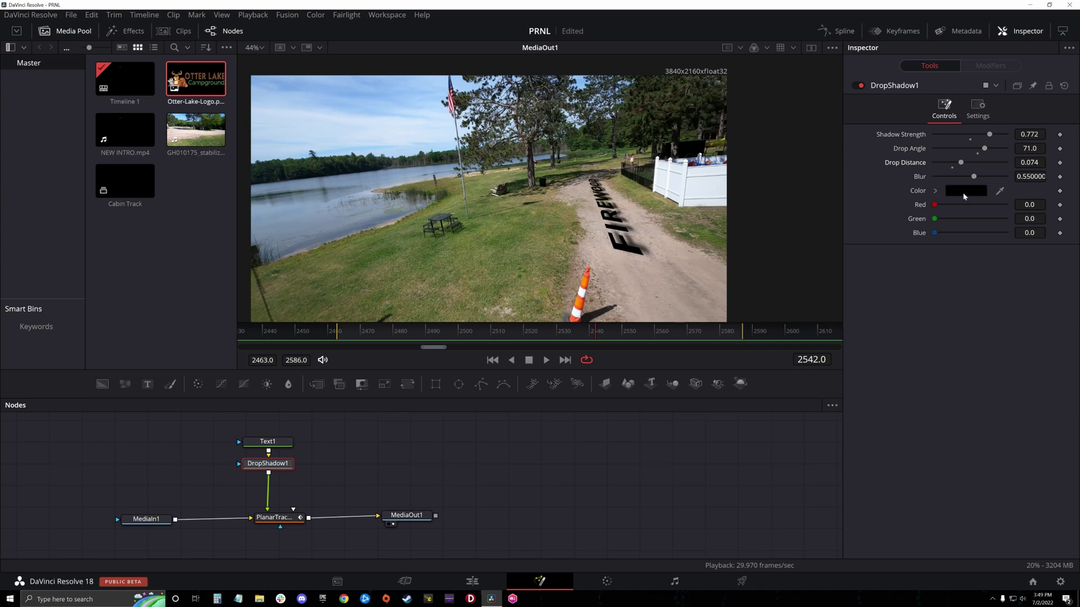
left_click(974, 110)
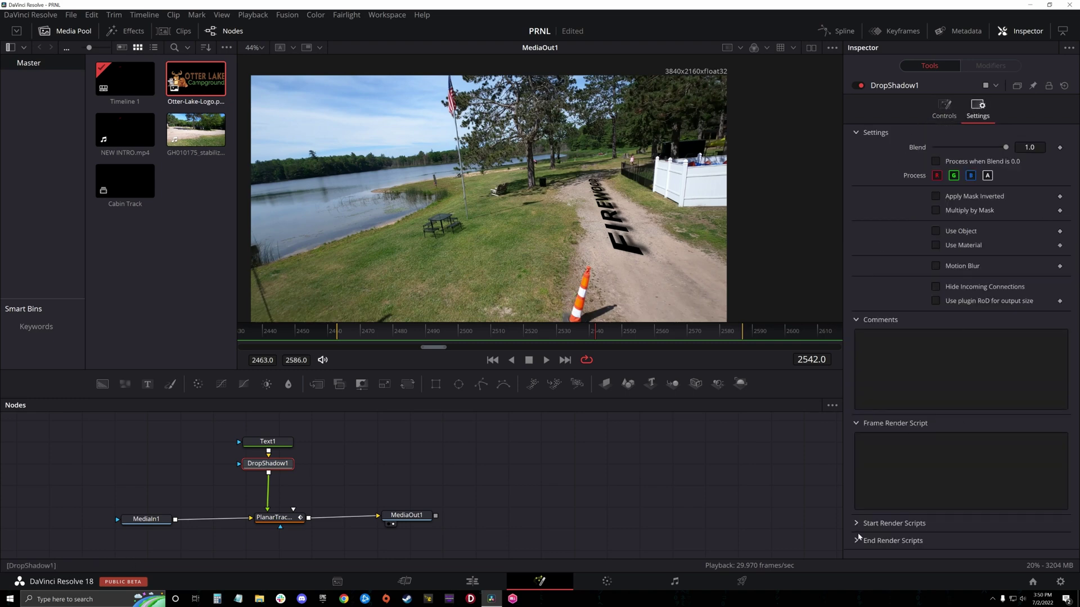
left_click(267, 441)
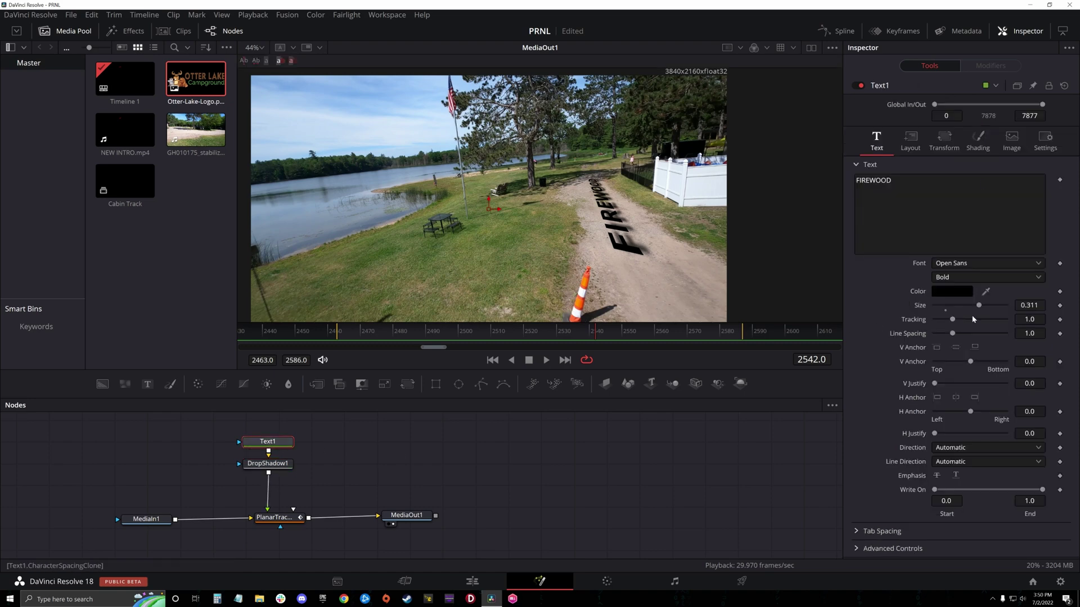
Switch Text1's shading to a Gradient fill, sample a colour from the video, and shift the left stop inward
left_click(979, 141)
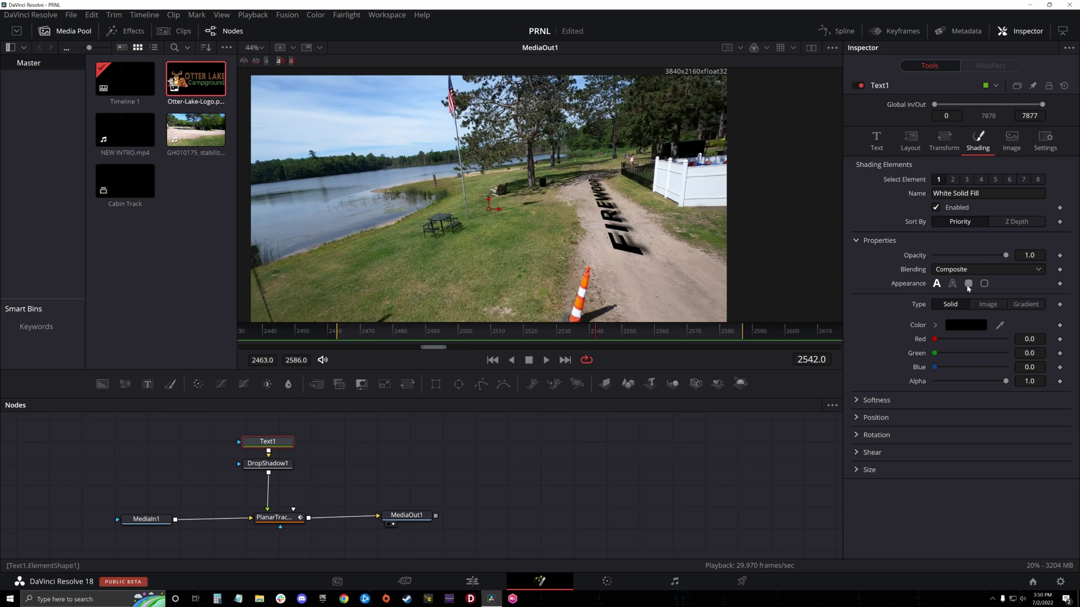
left_click(1028, 304)
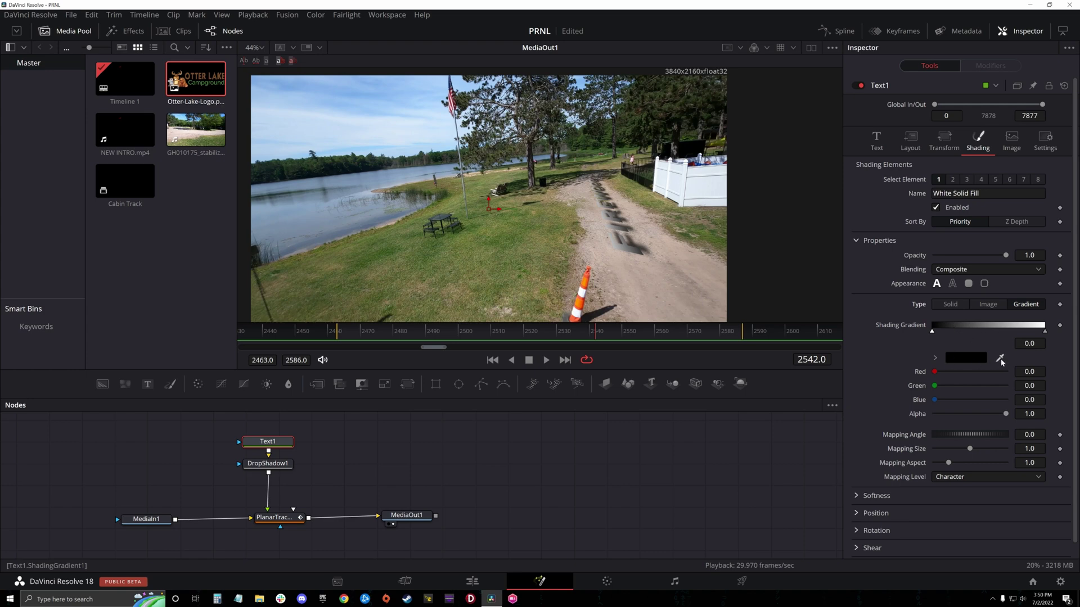
mouse_move(1000, 361)
left_mouse_down()
mouse_move(760, 310)
mouse_move(529, 222)
mouse_move(535, 173)
left_mouse_up()
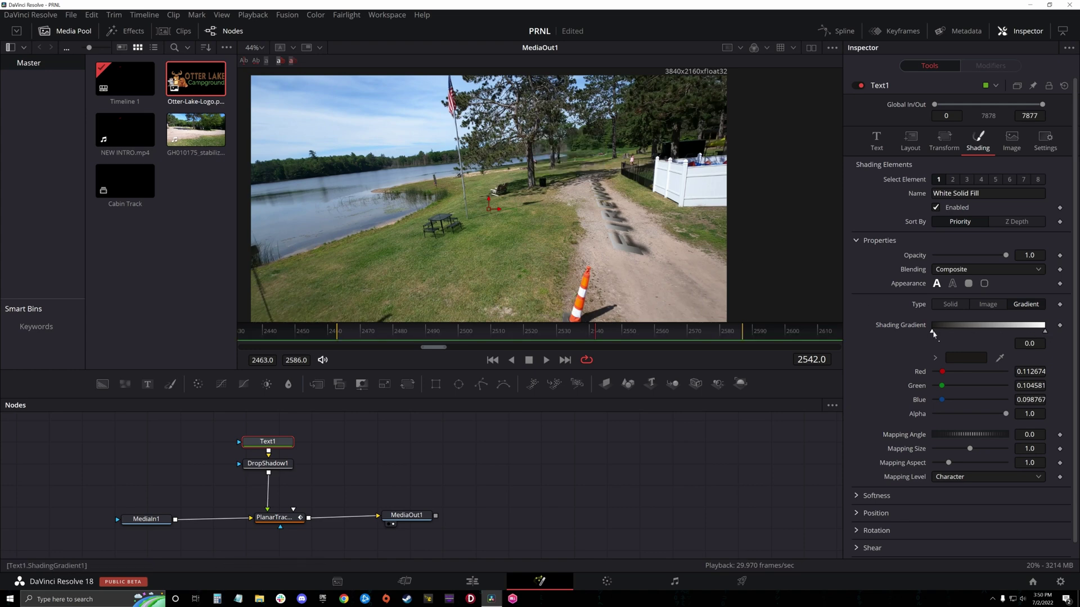
left_click_drag(933, 333, 983, 333)
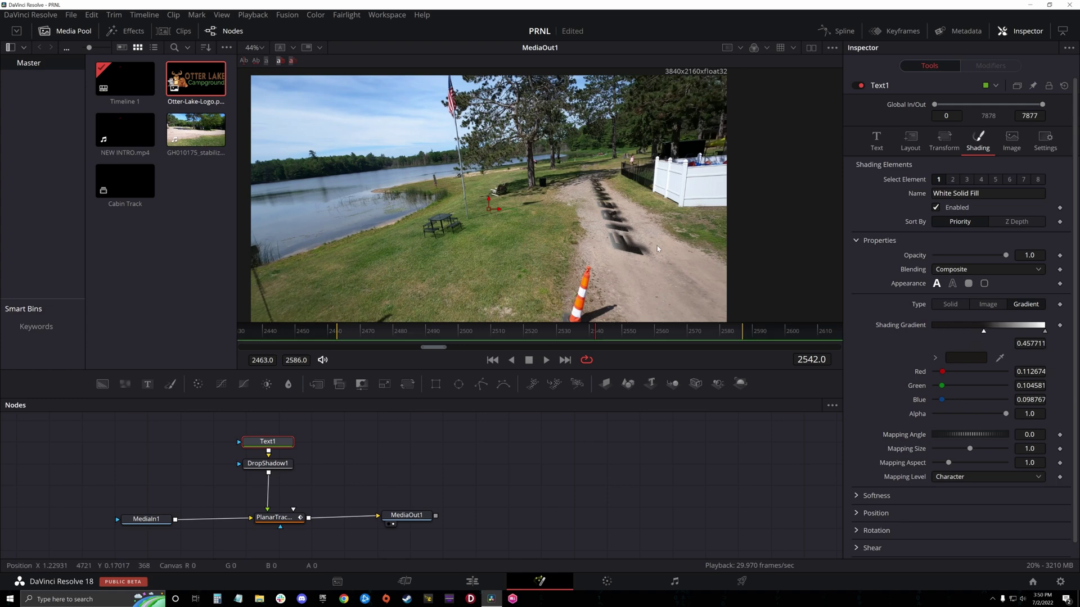
Preview nearby frames and resample grass green (R 0.318208, G 0.405221, B 0.208917) for the gradient
left_click_drag(408, 332, 480, 334)
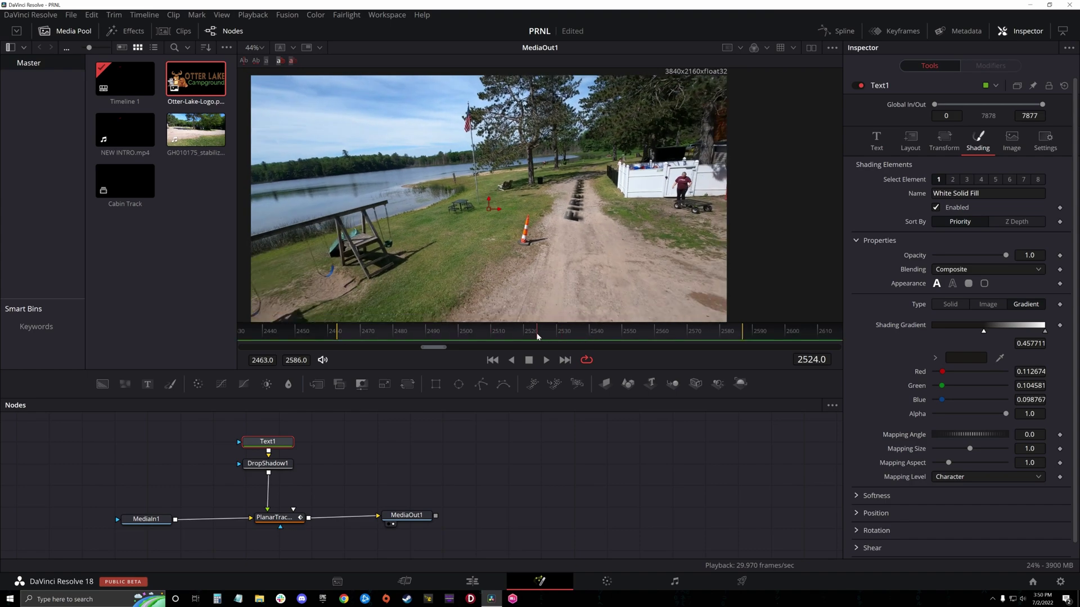
left_click_drag(592, 338, 565, 338)
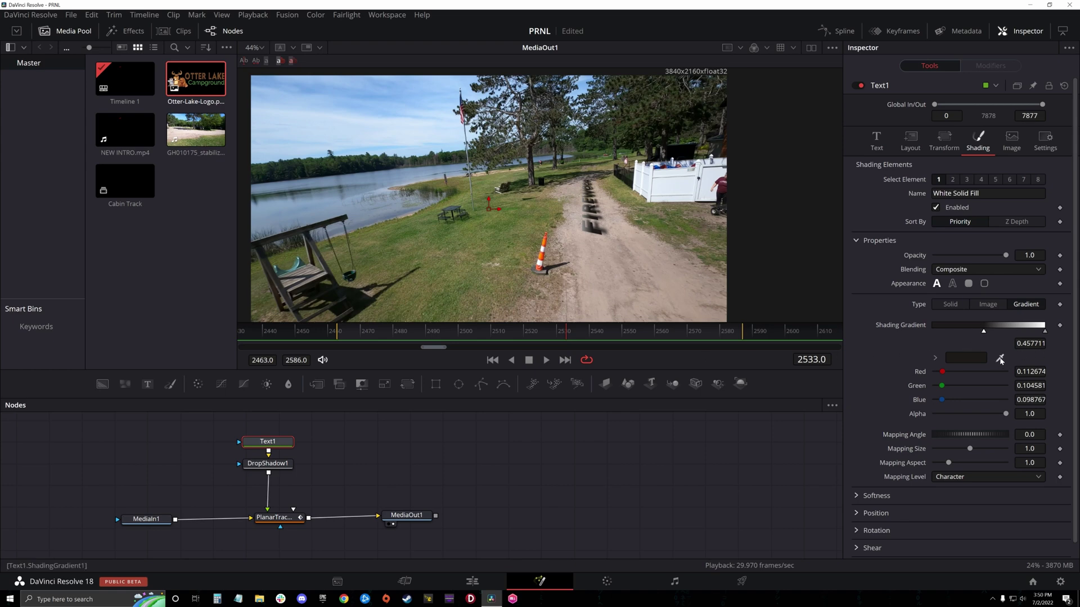
left_click_drag(1000, 360, 408, 233)
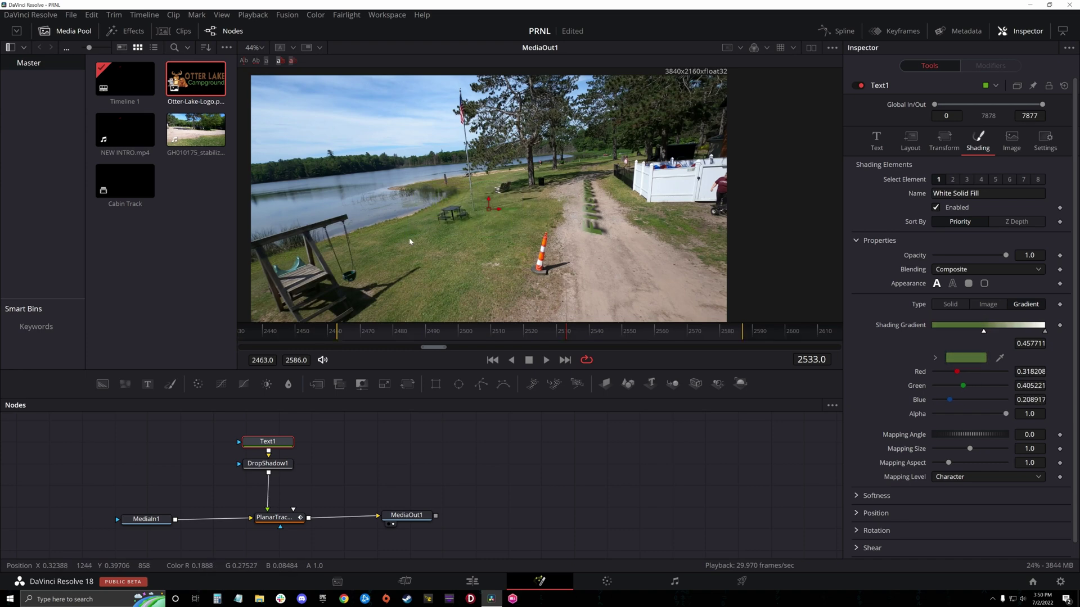
Try the Outline appearance, revert to Solid, and play back the green FIREWOOD text over the road
left_click(952, 285)
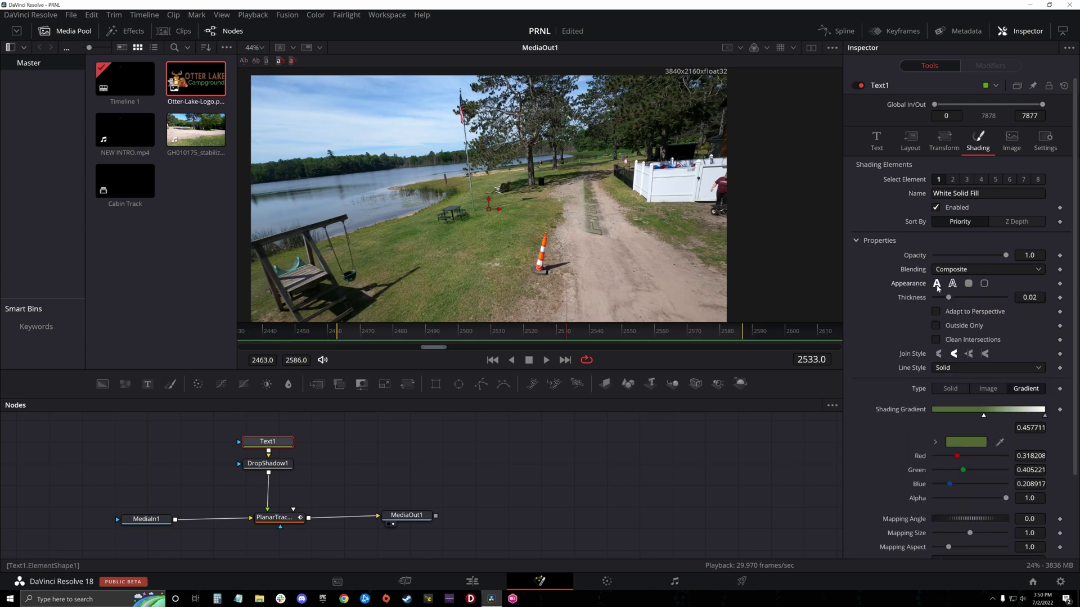
left_click(936, 284)
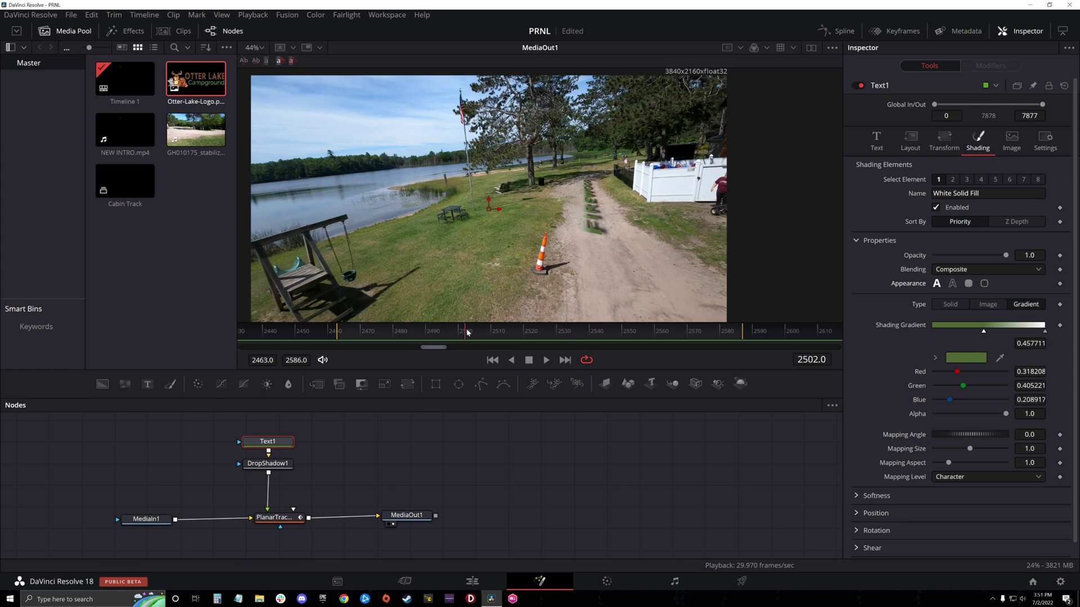
key("space")
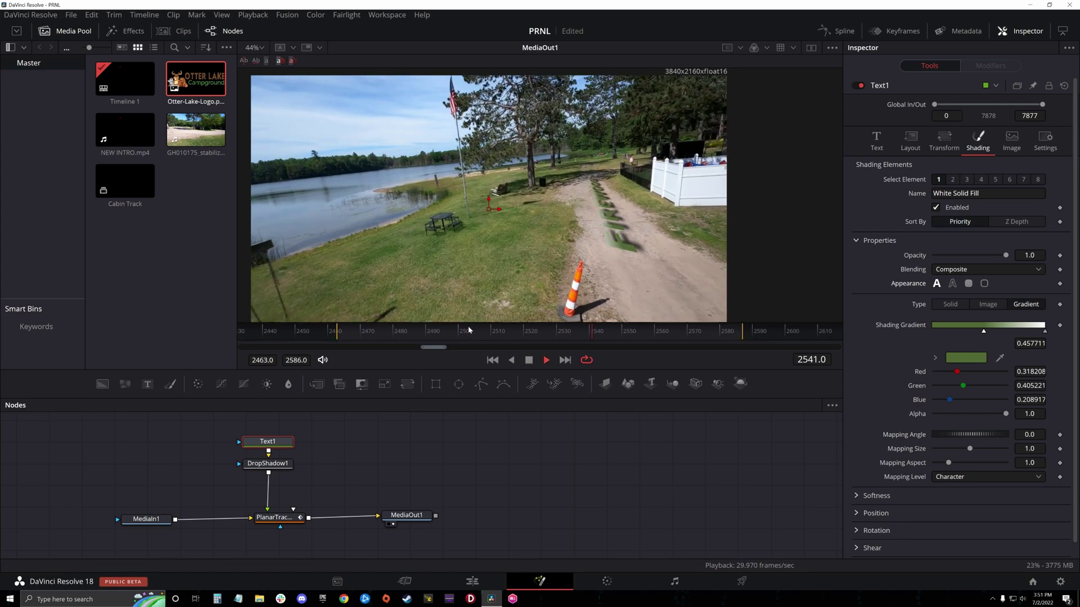
key("space")
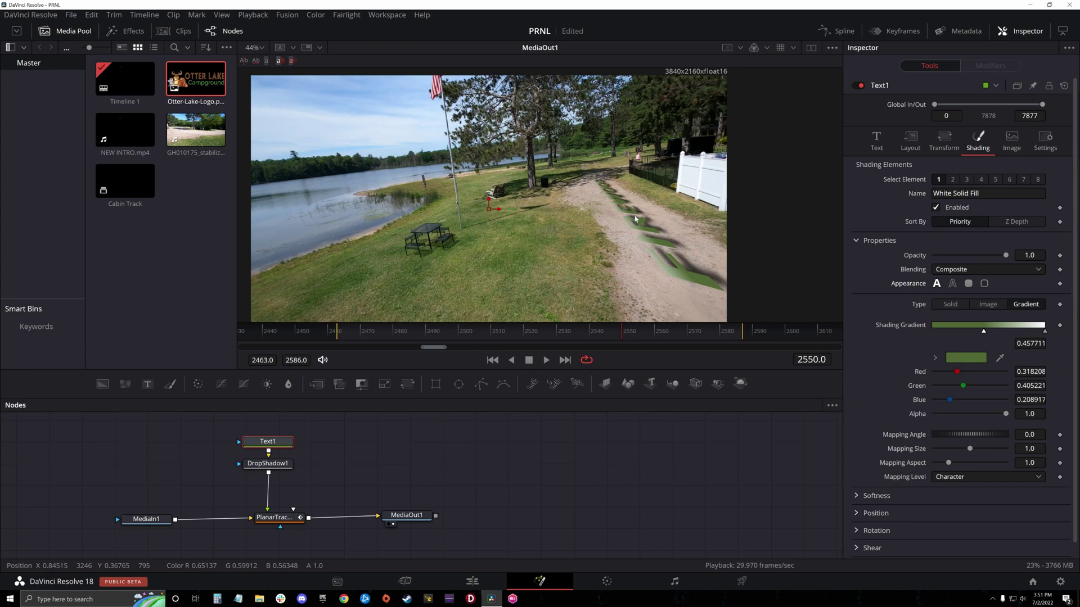
Scrub back to an earlier frame and switch to the Edit page timeline
left_click_drag(579, 331, 550, 331)
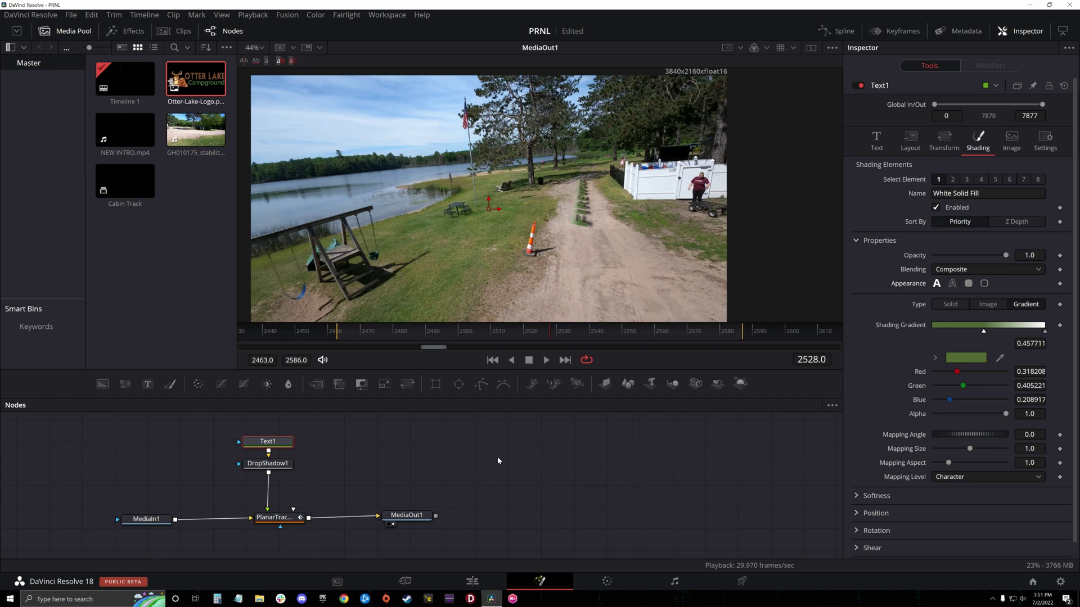
left_click(405, 582)
left_click(468, 588)
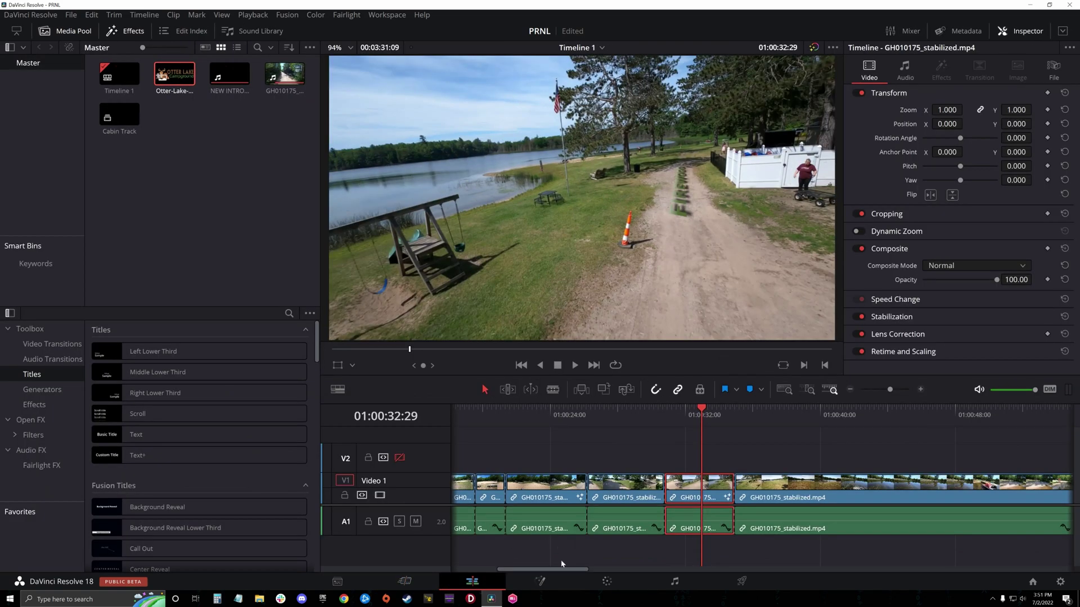
Scrub the Edit page timeline to preview the earlier shot
left_click_drag(552, 571, 515, 570)
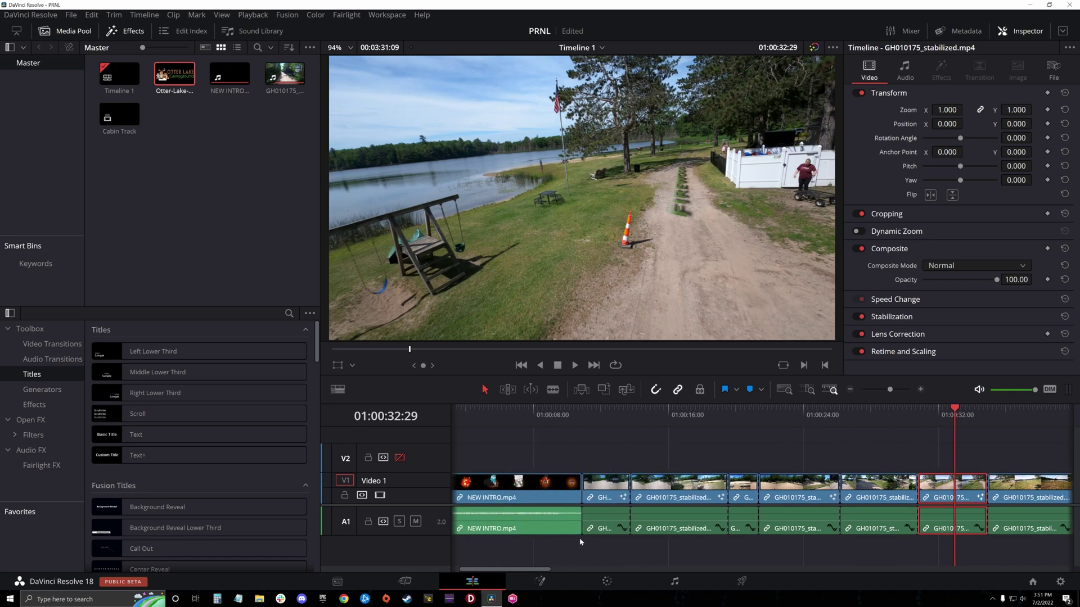
left_click(674, 416)
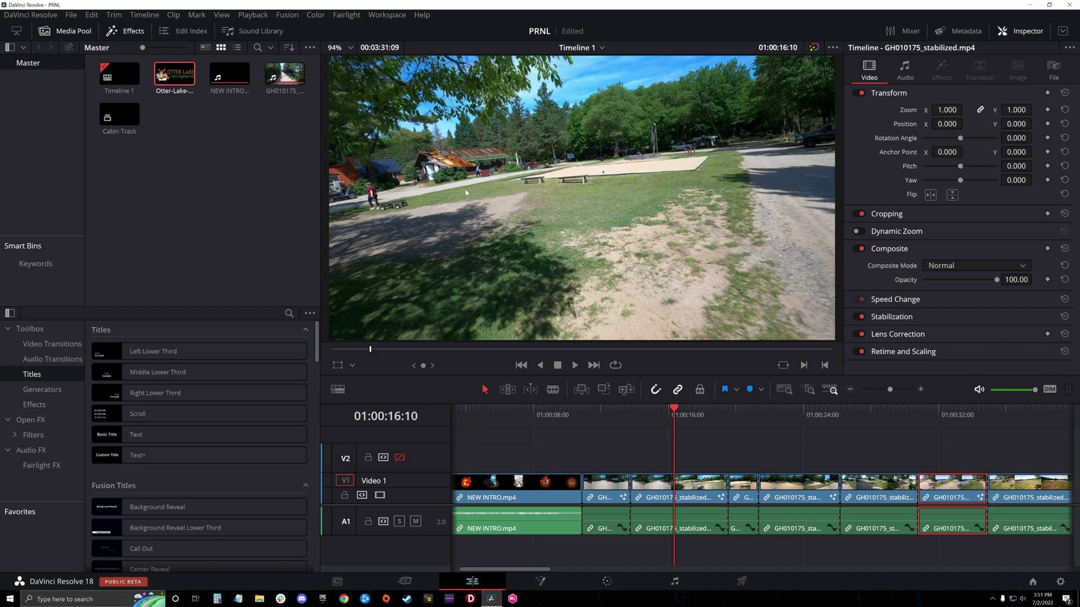
left_click(674, 414)
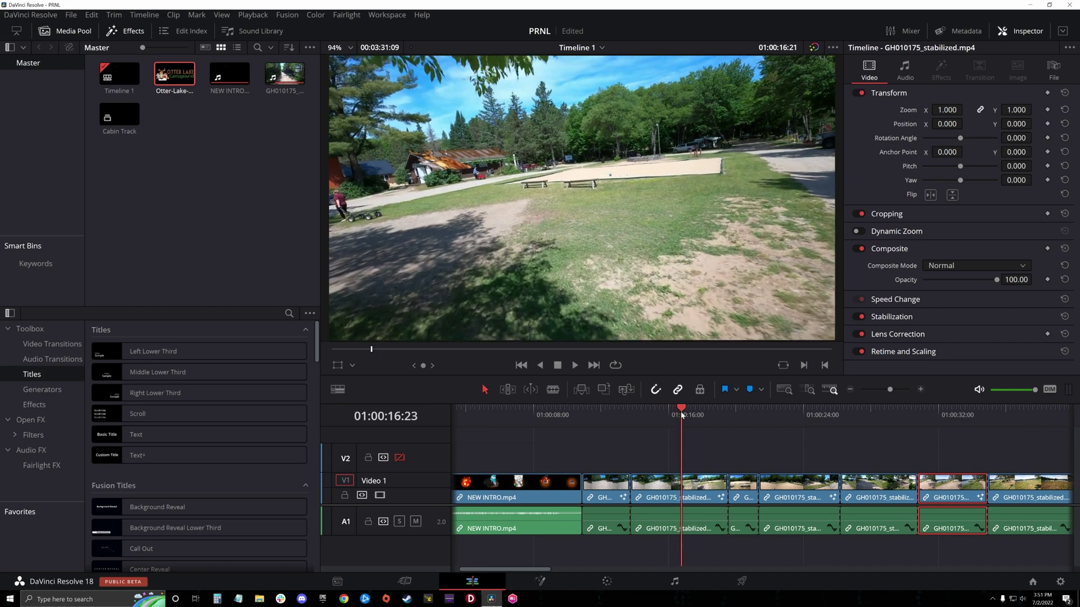
left_click_drag(682, 414, 711, 414)
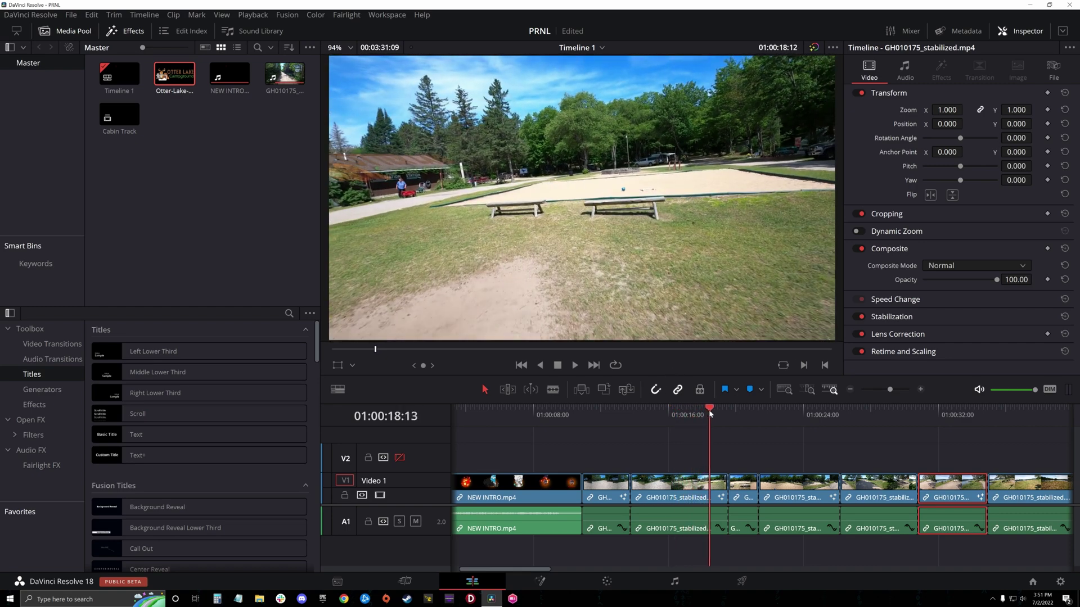
Jump through the volleyball court, CABIN text and lakeside path shots, then reopen the Fusion page
left_click(786, 413)
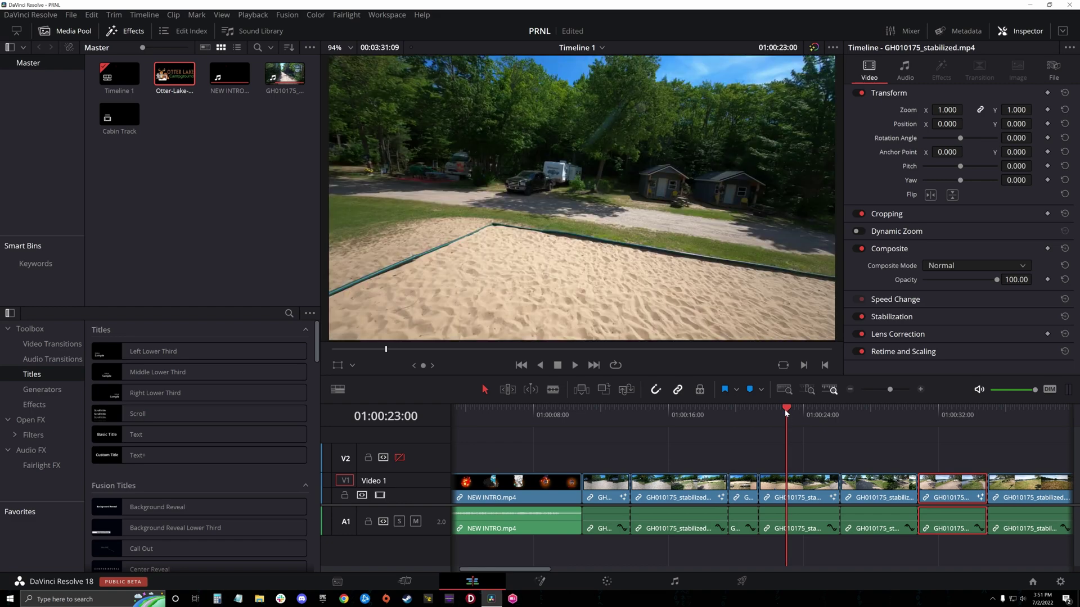
left_click_drag(786, 414, 803, 409)
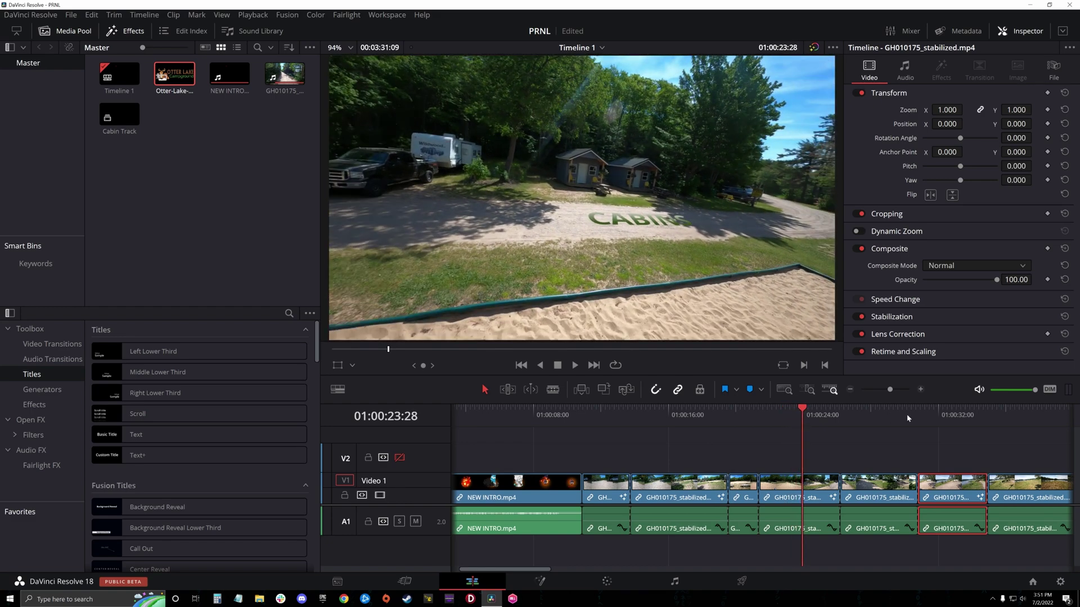
left_click(947, 415)
left_click_drag(947, 415, 953, 409)
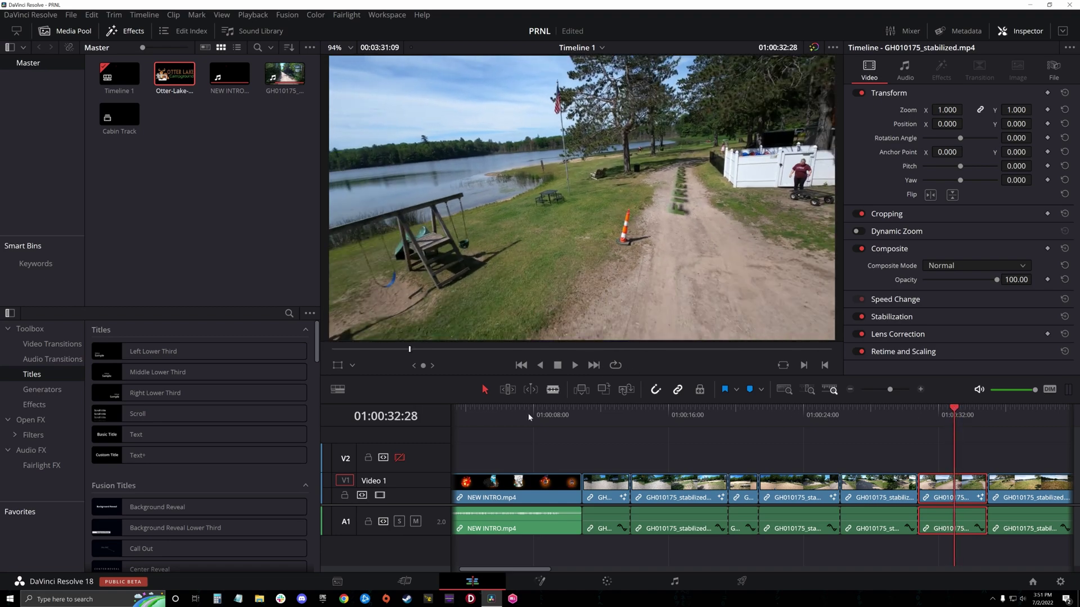
left_click(540, 581)
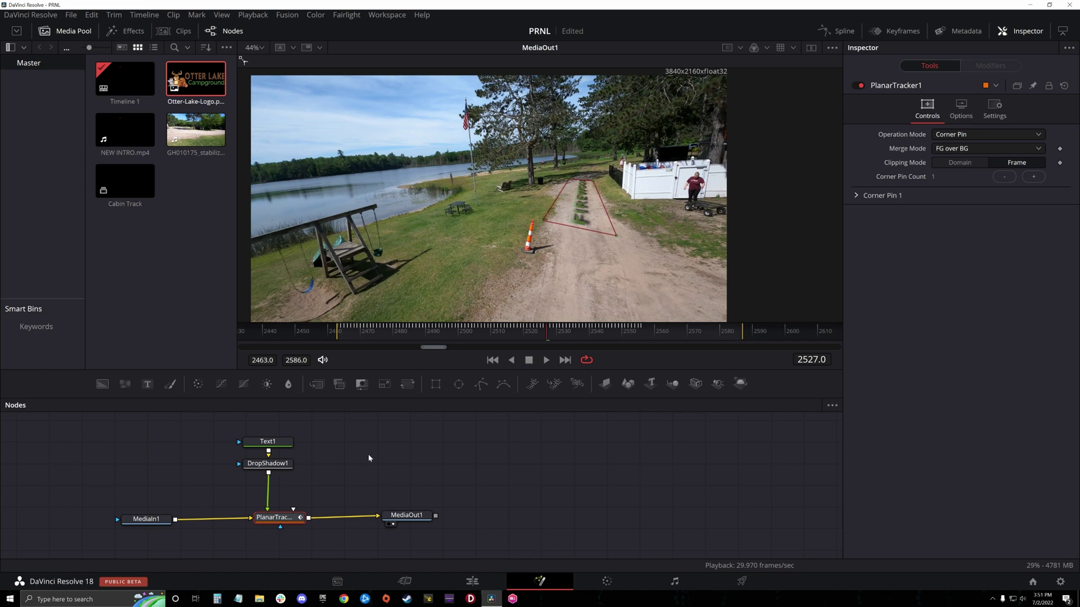